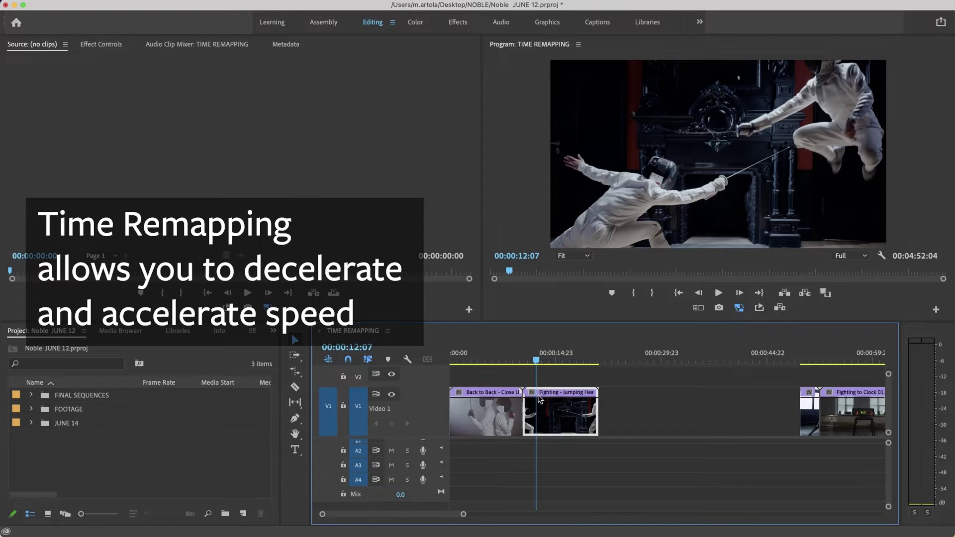
# - Zoom in on the timeline and open Clip Speed / Duration for the Fighting – Jumping Head Strike clip
pyautogui.moveTo(462, 522); pyautogui.dragTo(443, 521)
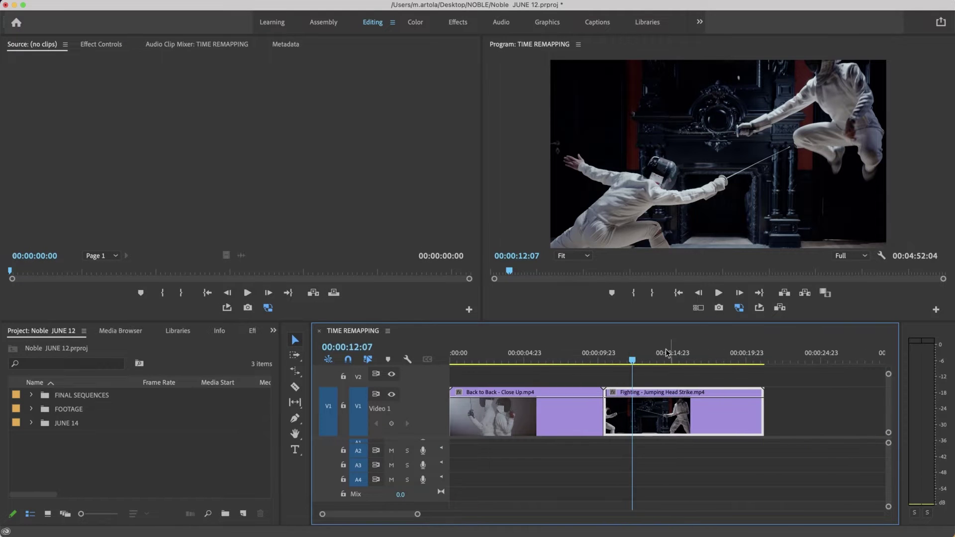
pyautogui.moveTo(633, 354); pyautogui.dragTo(650, 354)
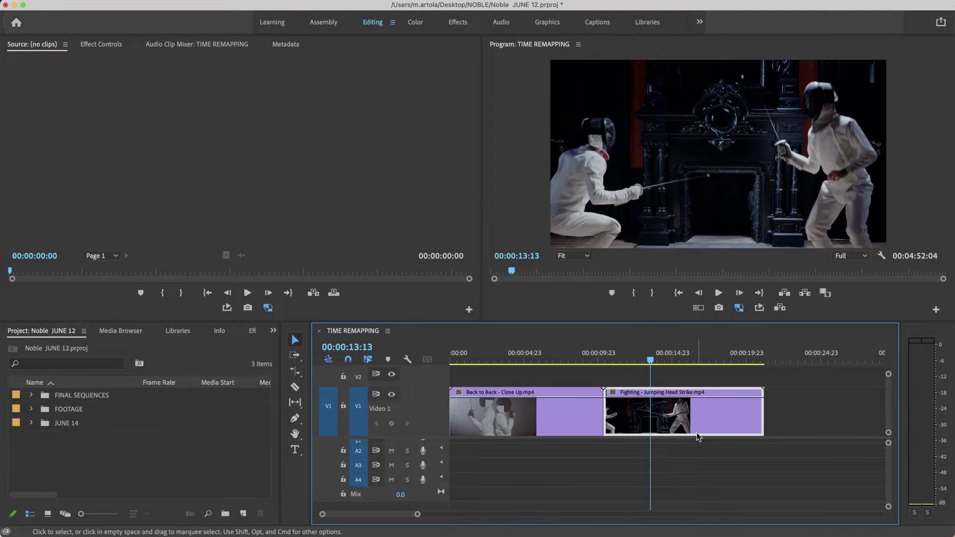
pyautogui.press('super+r')
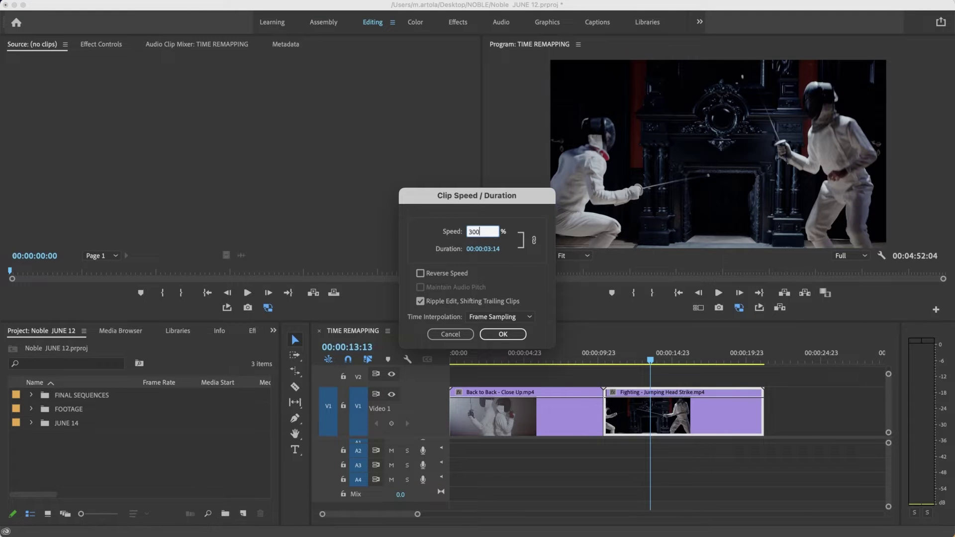
# - Apply 300% speed to the Fighting clip and play it back to preview
pyautogui.click(503, 334)
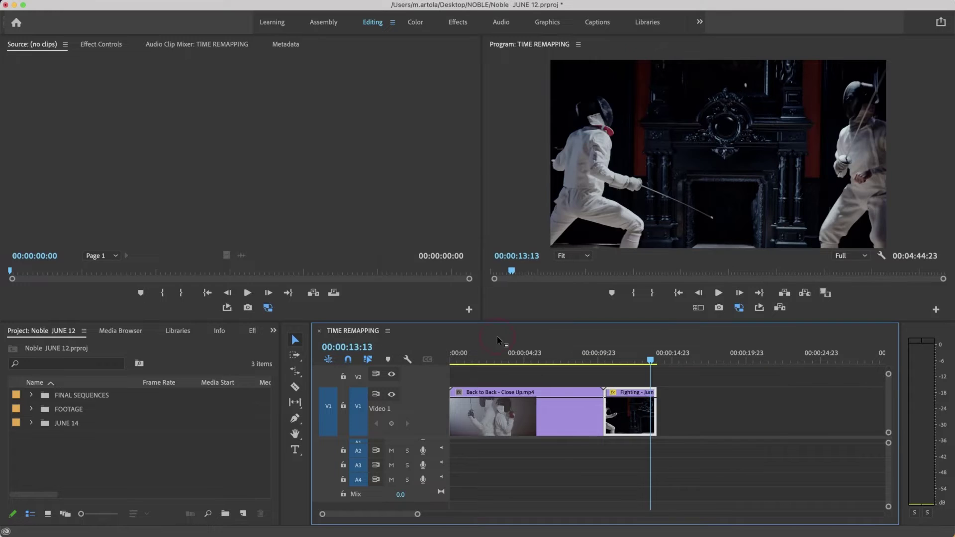
pyautogui.click(603, 352)
pyautogui.press('space')
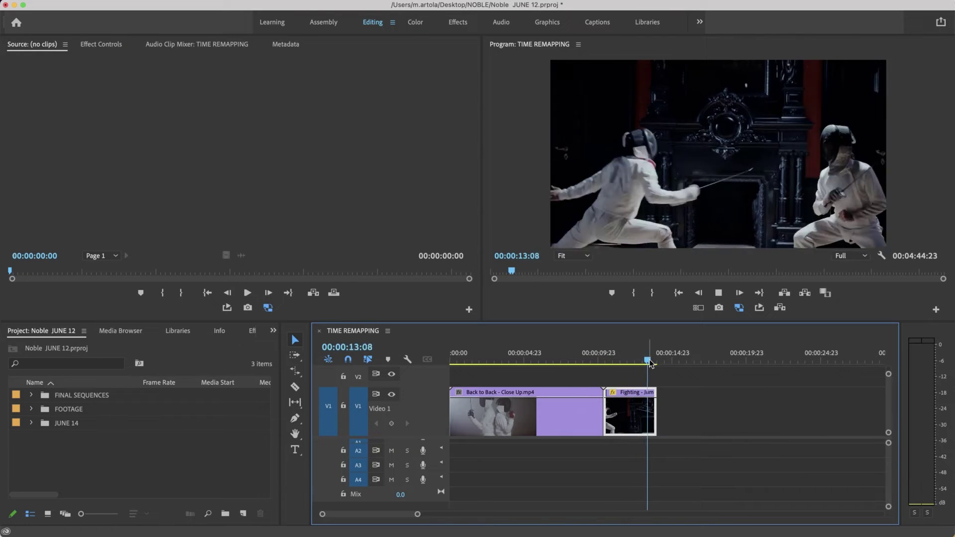
pyautogui.press('space')
# - Undo the 300% speed change and scrub through the restored Fighting clip
pyautogui.press('cmd+z')
pyautogui.moveTo(650, 363); pyautogui.dragTo(686, 425)
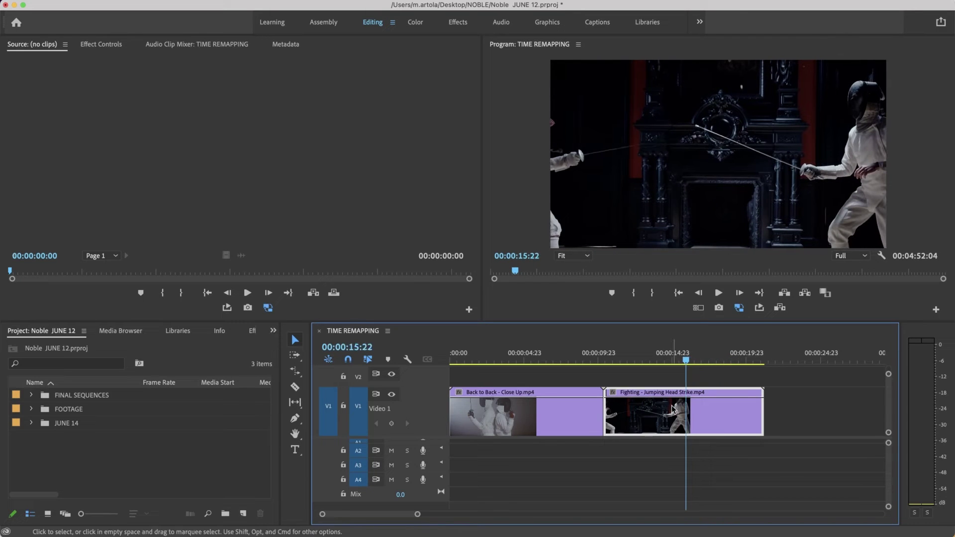
pyautogui.rightClick(686, 405)
pyautogui.moveTo(547, 525)
pyautogui.moveTo(785, 525)
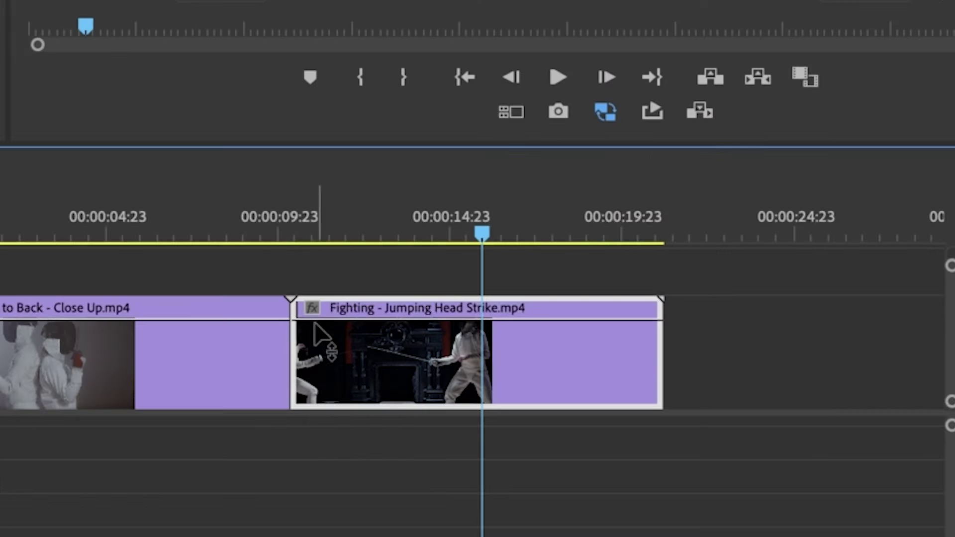
# - Display the Time Remapping > Speed line on the Fighting – Jumping Head Strike clip
pyautogui.click(610, 391)
pyautogui.click(313, 307)
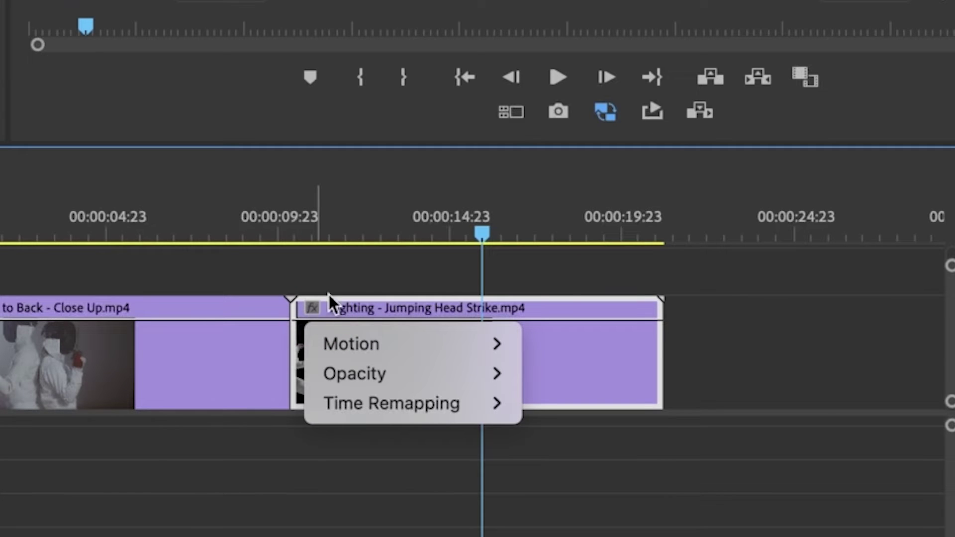
pyautogui.moveTo(348, 410)
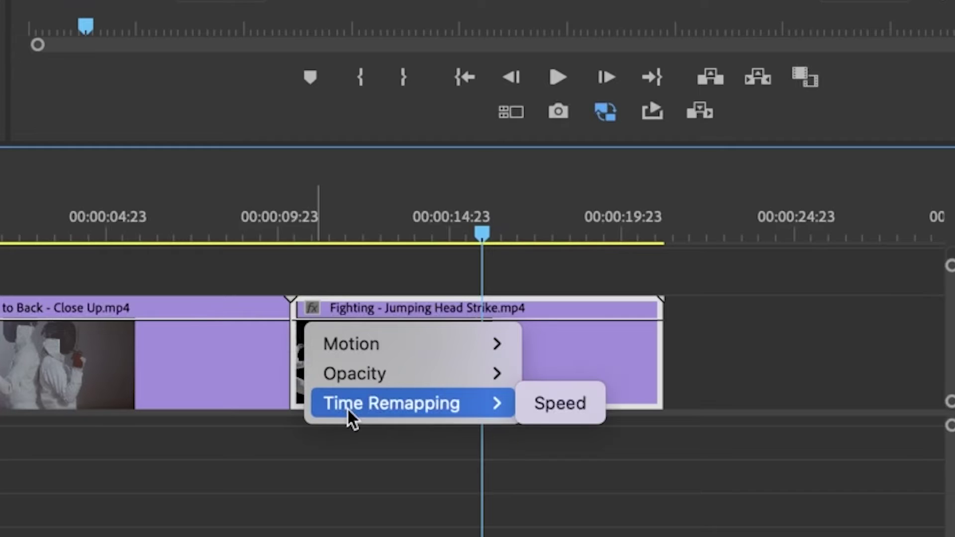
pyautogui.click(545, 411)
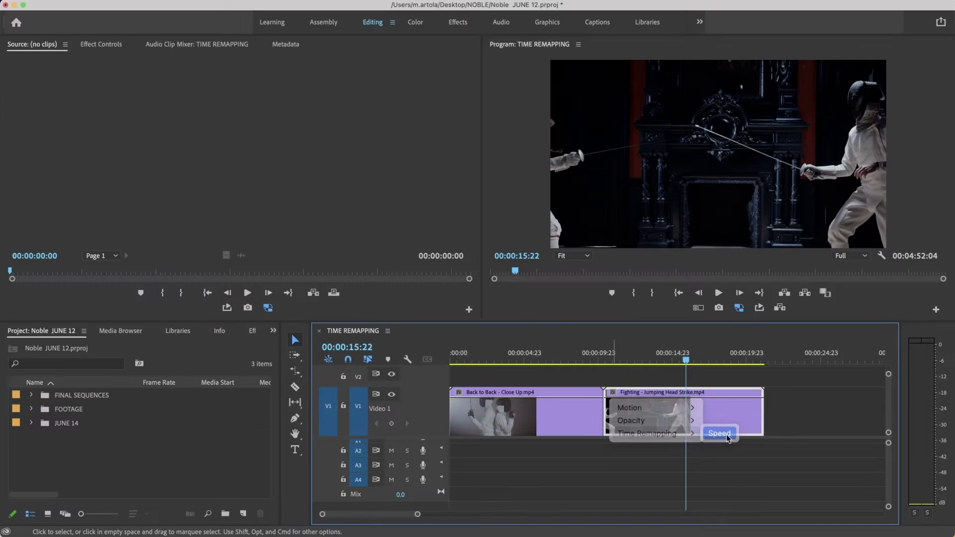
# - Scrub the playhead through the sequence to find the jump starting near 11 seconds
pyautogui.click(657, 411)
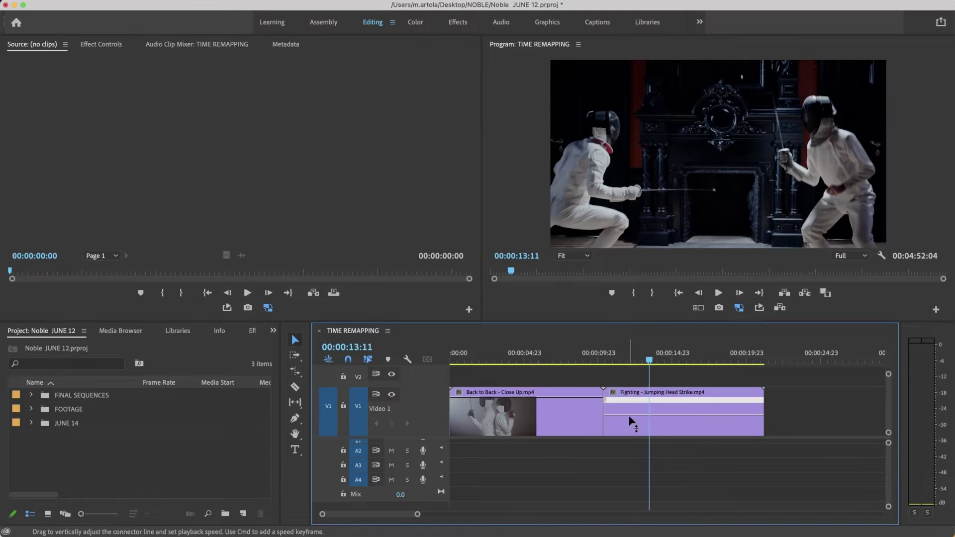
pyautogui.click(558, 354)
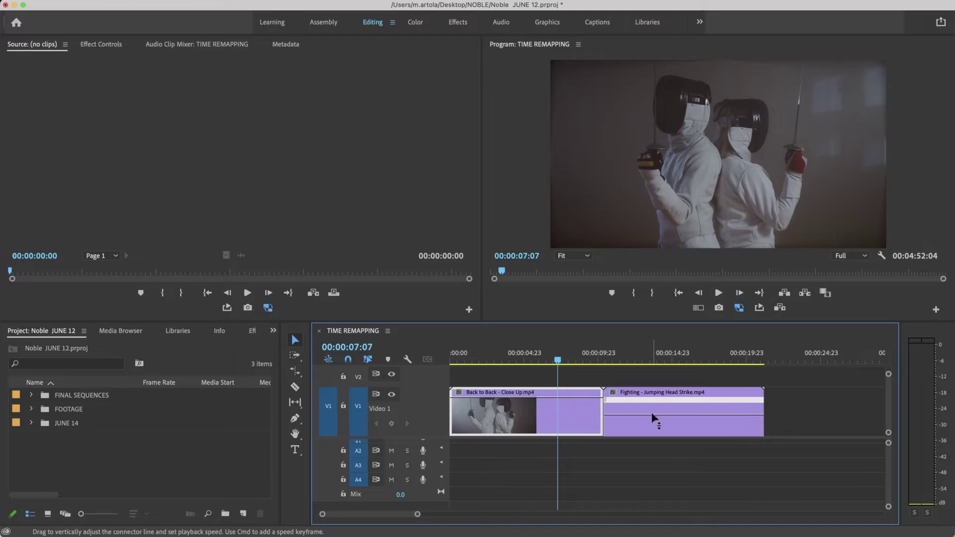
pyautogui.moveTo(621, 350); pyautogui.dragTo(646, 354)
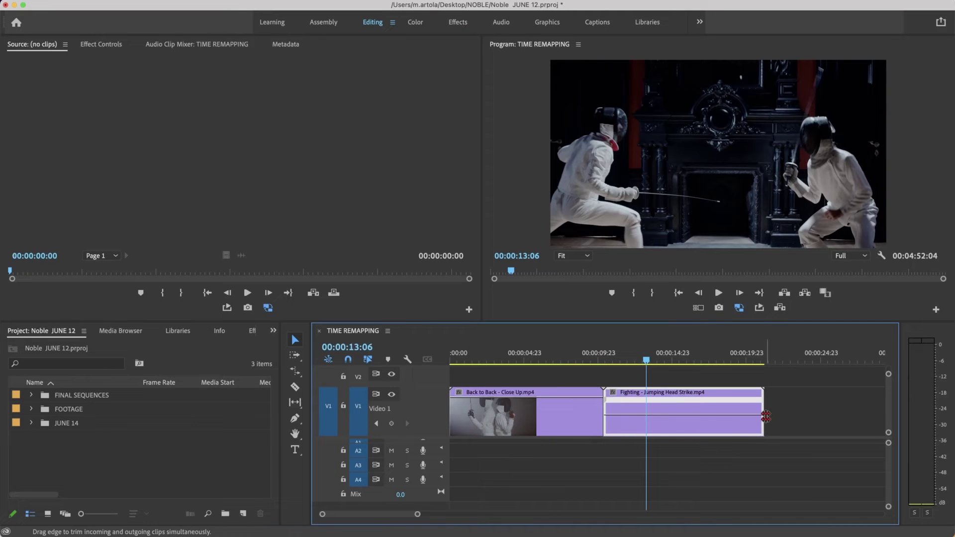
pyautogui.moveTo(647, 354); pyautogui.dragTo(626, 355)
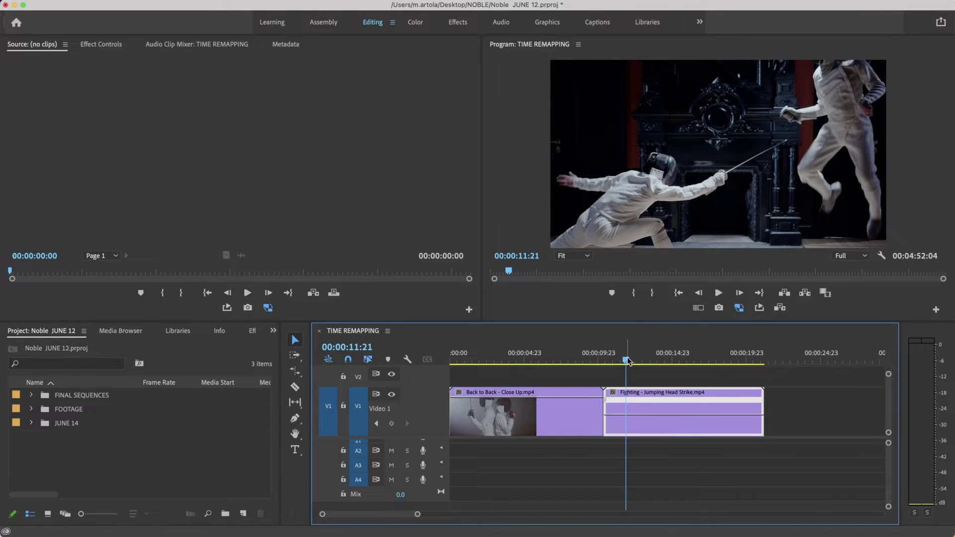
pyautogui.moveTo(628, 360)
pyautogui.mouseDown()
pyautogui.moveTo(617, 359)
pyautogui.moveTo(649, 361)
pyautogui.moveTo(616, 361)
pyautogui.mouseUp()
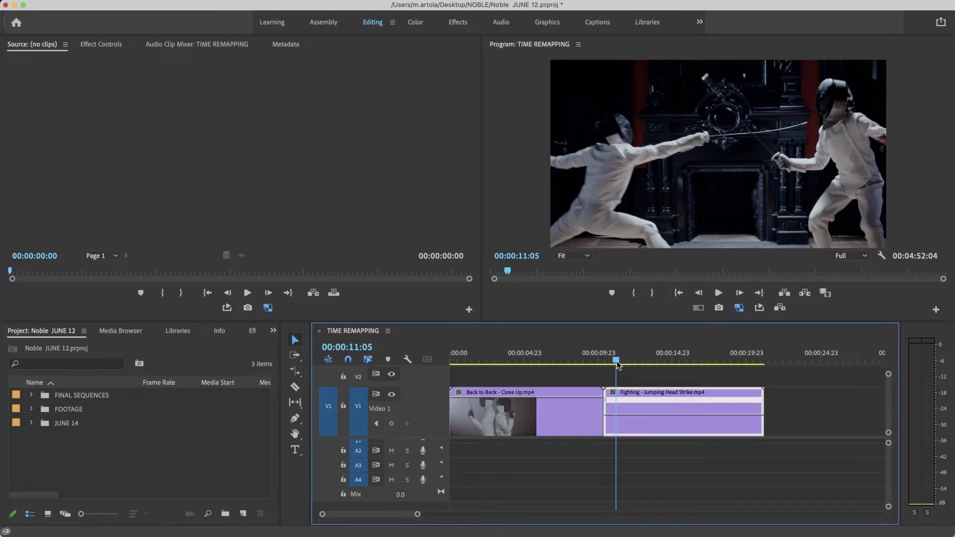
# - Add speed keyframes on the Fighting clip at about 00:00:11:03 and 00:00:11:22
pyautogui.click(296, 420)
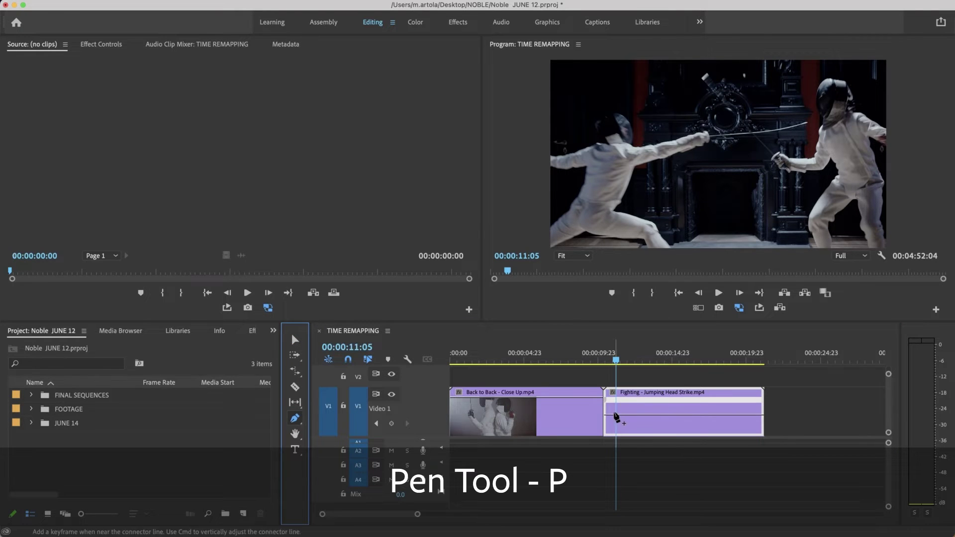
pyautogui.click(615, 414)
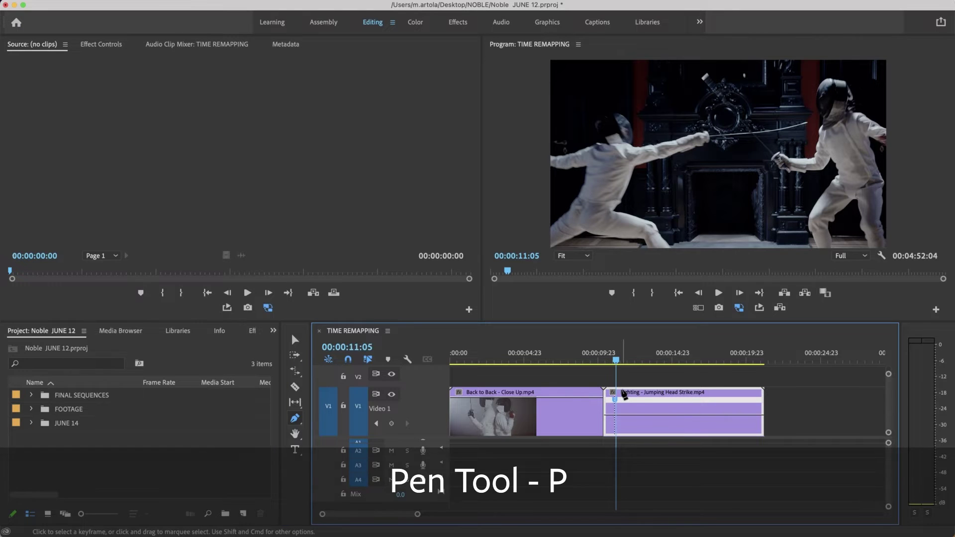
pyautogui.moveTo(619, 362); pyautogui.dragTo(632, 358)
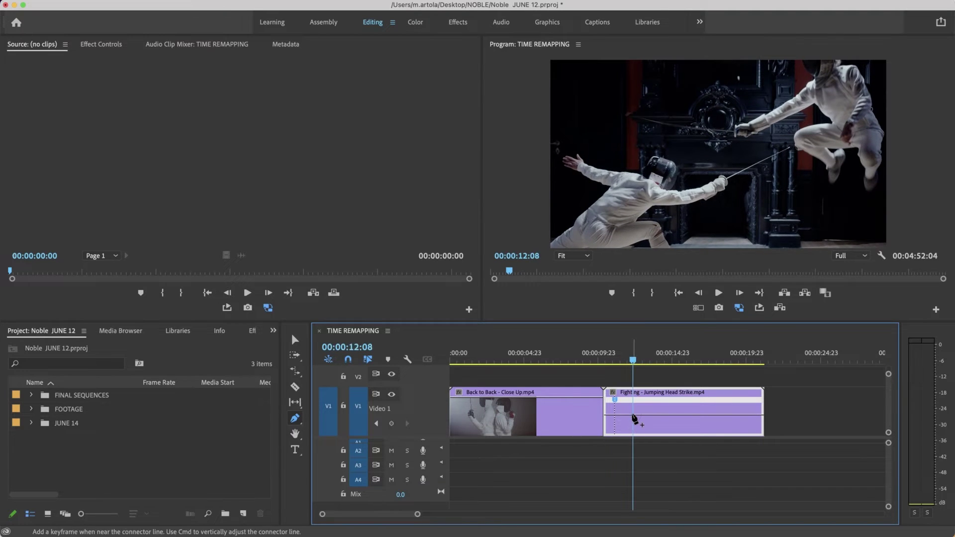
pyautogui.click(632, 414)
pyautogui.click(621, 359)
pyautogui.moveTo(623, 360)
pyautogui.mouseDown()
pyautogui.moveTo(632, 358)
pyautogui.moveTo(616, 360)
pyautogui.moveTo(627, 364)
pyautogui.mouseUp()
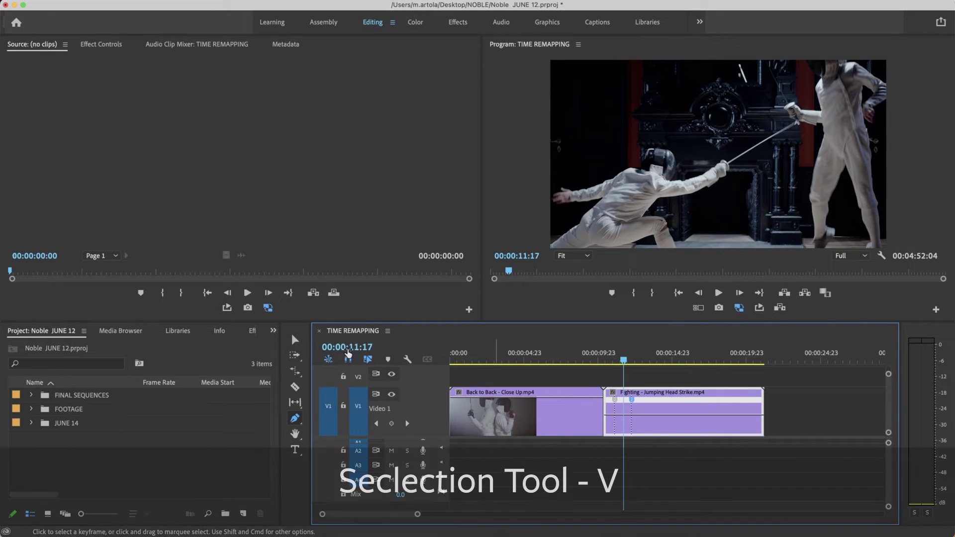
# - Drag the speed line between the two keyframes upward to speed up the jump
pyautogui.click(296, 341)
pyautogui.press('=')
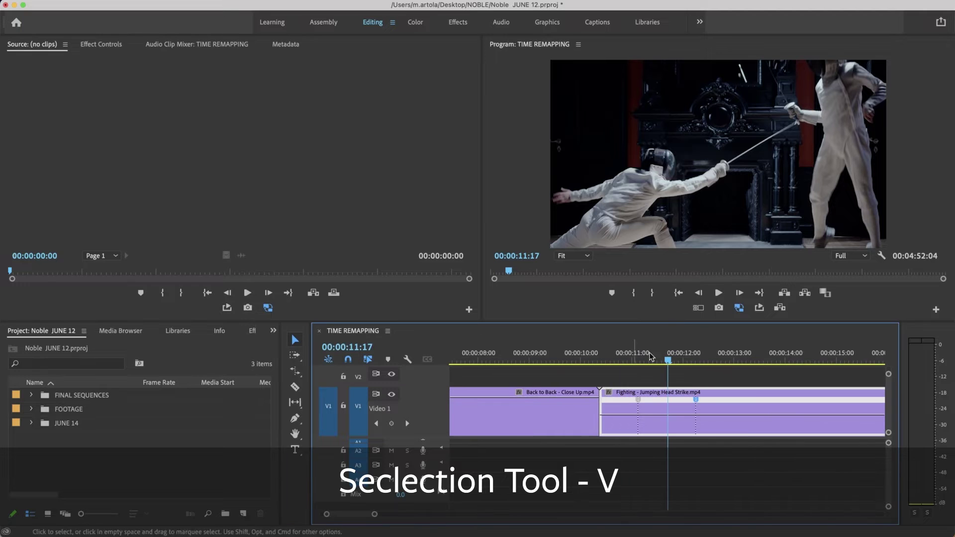
pyautogui.moveTo(633, 354); pyautogui.dragTo(663, 353)
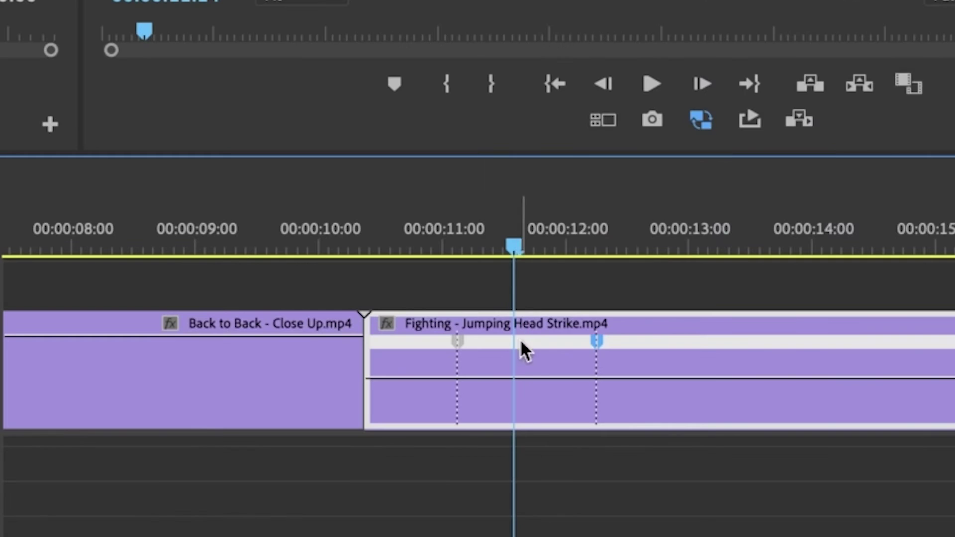
pyautogui.moveTo(518, 381); pyautogui.dragTo(478, 361)
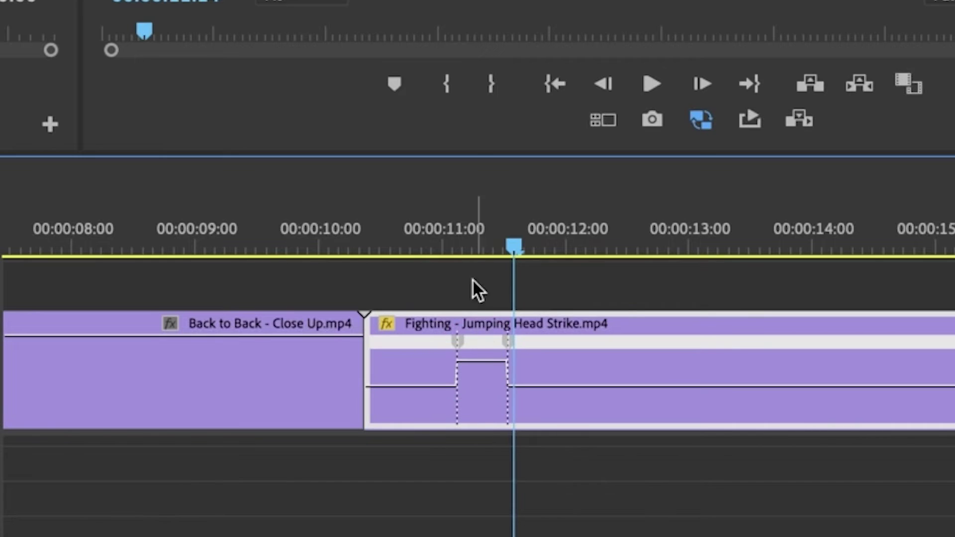
# - Replay the sped-up jump section several times to preview it
pyautogui.click(446, 246)
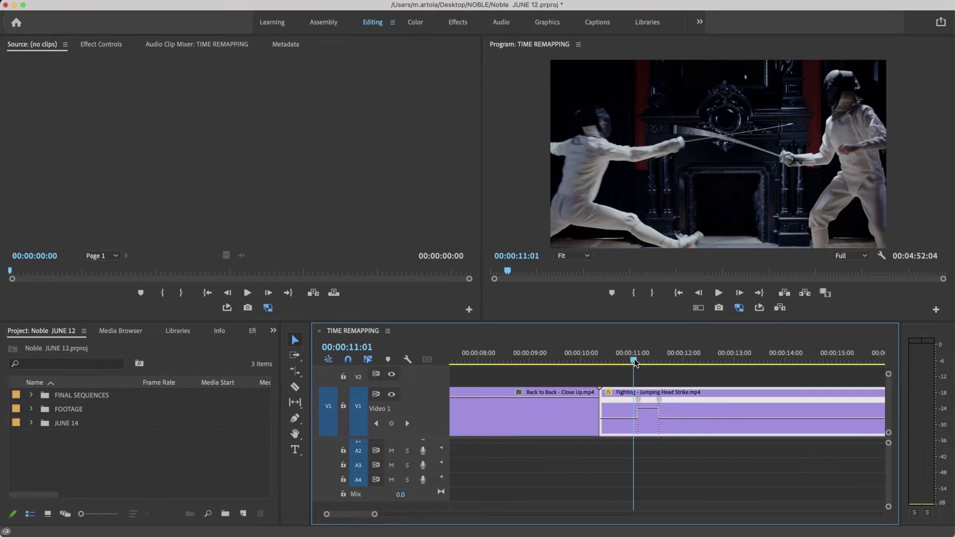
pyautogui.press('space')
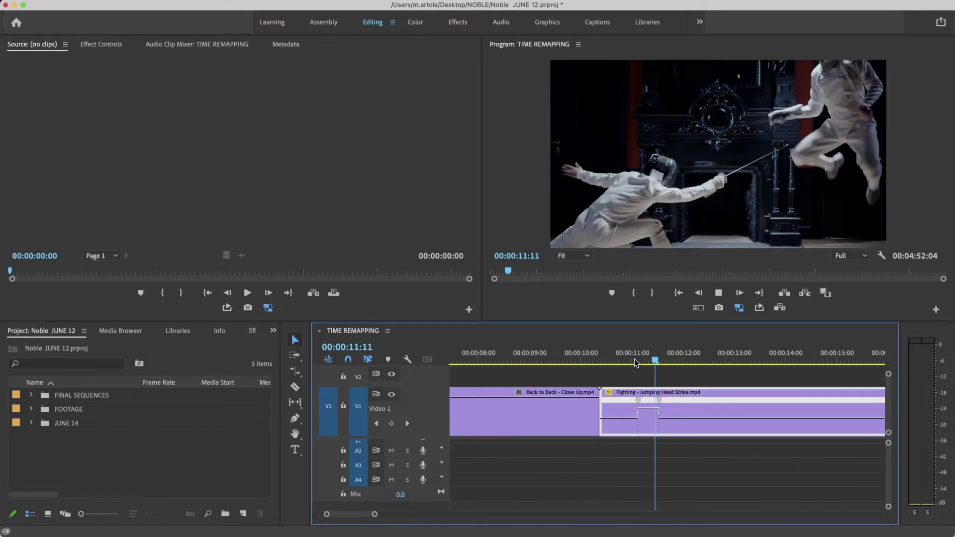
pyautogui.press('space')
pyautogui.click(624, 354)
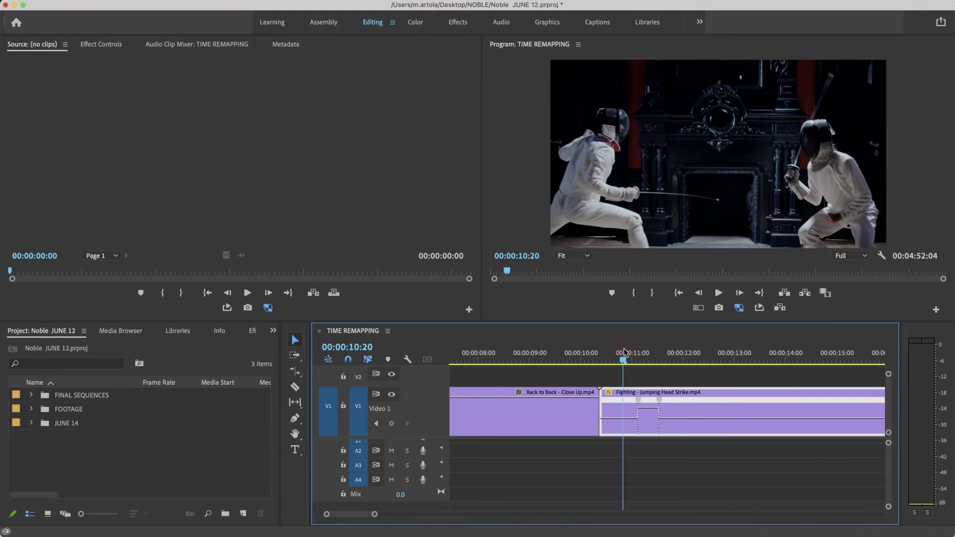
pyautogui.press('space')
pyautogui.press('space')
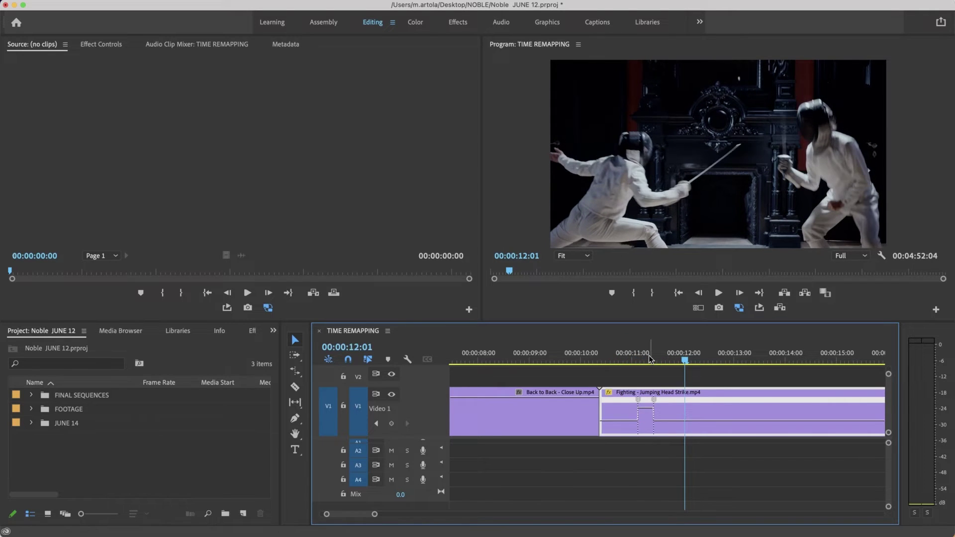
pyautogui.click(628, 360)
pyautogui.press('space')
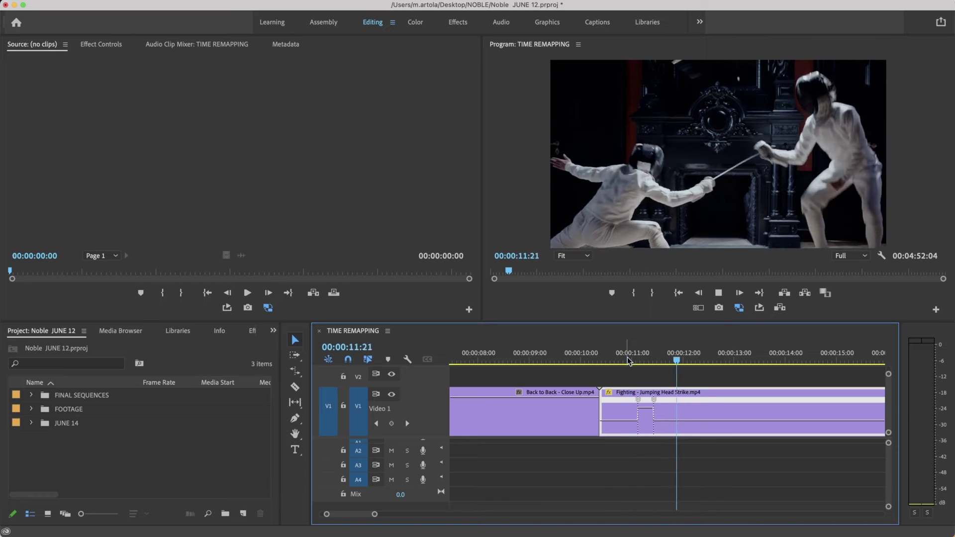
# - Spread the second speed keyframe's right half into a gradual ramp and scrub to preview it
pyautogui.press('space')
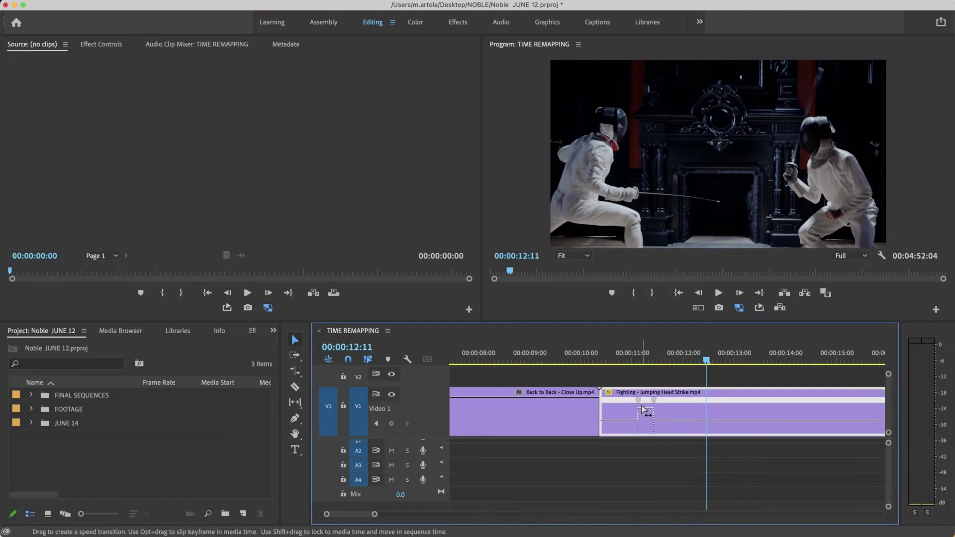
pyautogui.click(653, 400)
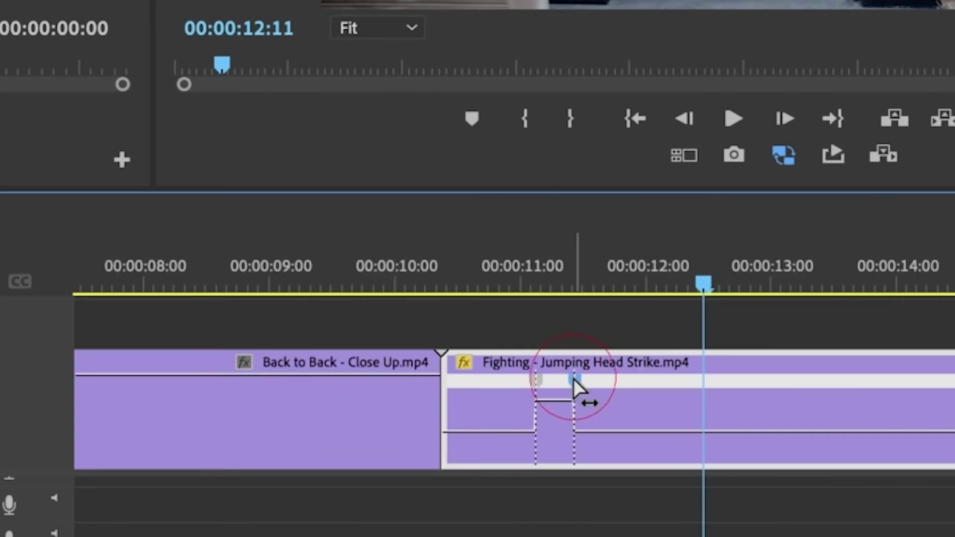
pyautogui.click(536, 381)
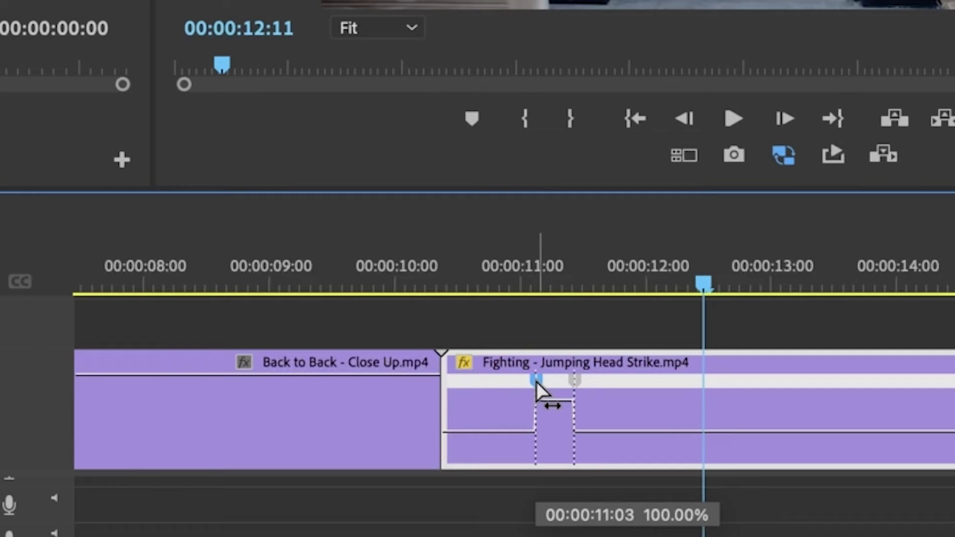
pyautogui.click(575, 380)
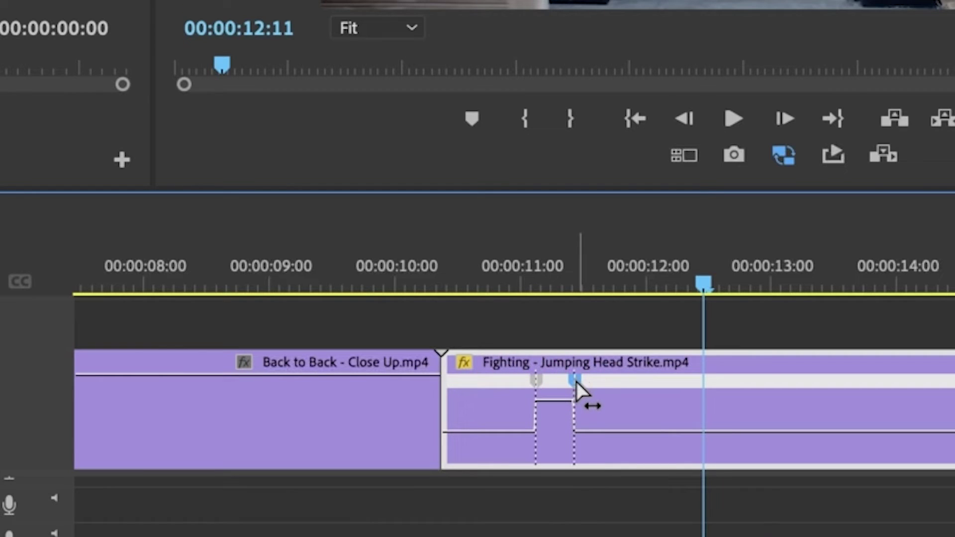
pyautogui.moveTo(576, 382); pyautogui.dragTo(635, 388)
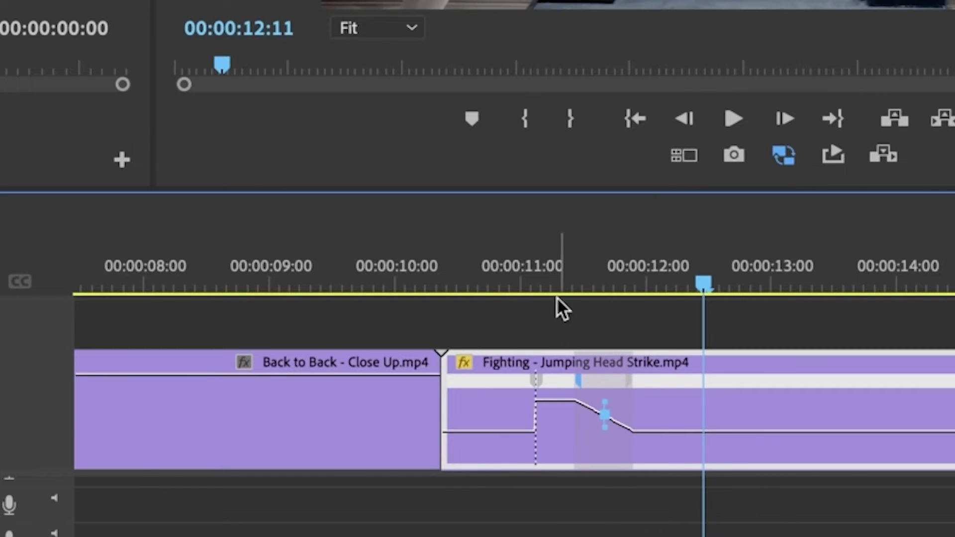
pyautogui.moveTo(557, 297); pyautogui.dragTo(595, 292)
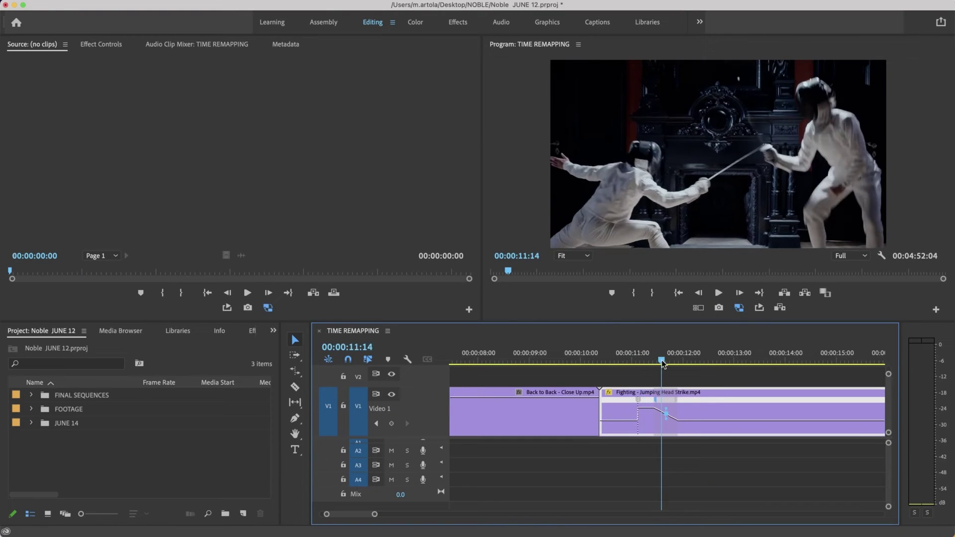
pyautogui.moveTo(662, 364); pyautogui.dragTo(696, 376)
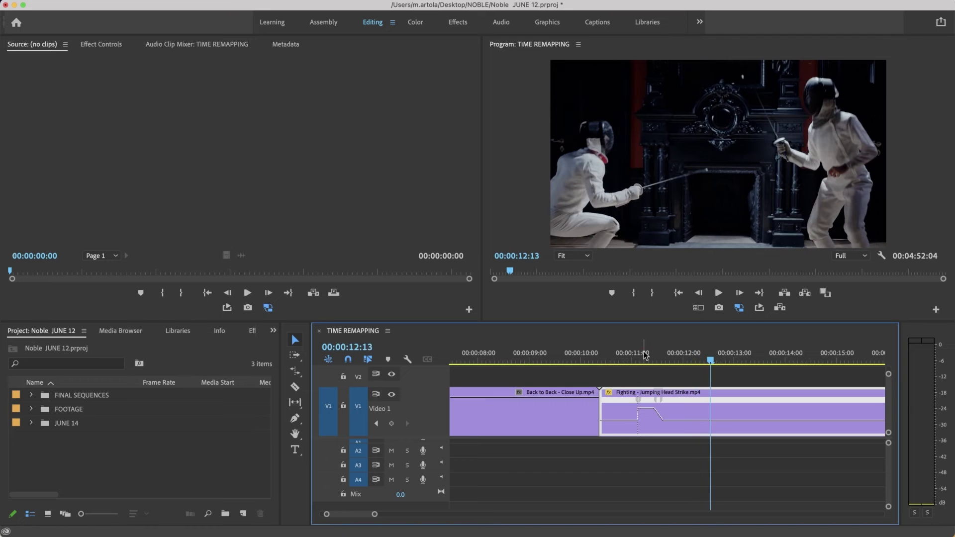
# - Play the ramped section, zoom the timeline out, and scrub through the clip's later part
pyautogui.click(642, 354)
pyautogui.press('space')
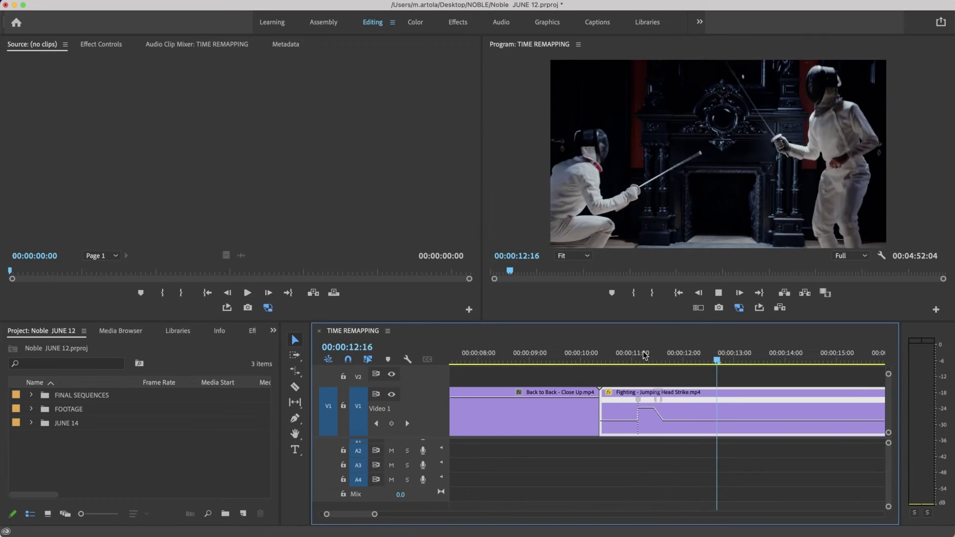
pyautogui.press('space')
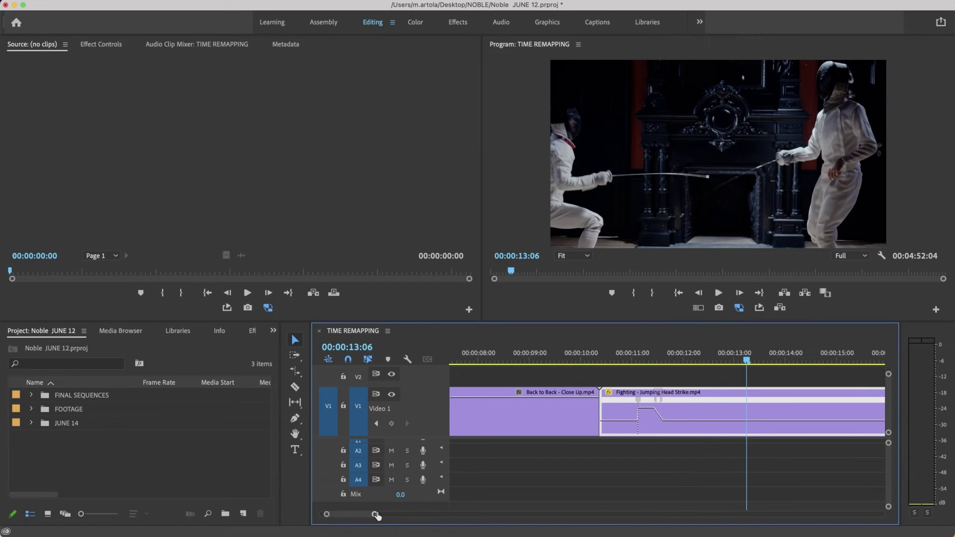
pyautogui.moveTo(374, 513); pyautogui.dragTo(411, 514)
pyautogui.moveTo(668, 359); pyautogui.dragTo(714, 360)
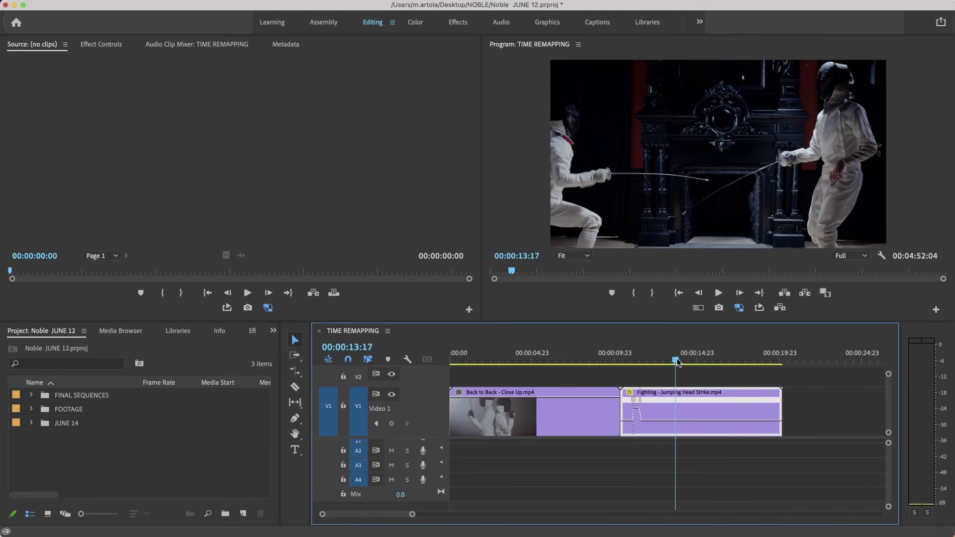
pyautogui.moveTo(663, 418); pyautogui.dragTo(682, 423)
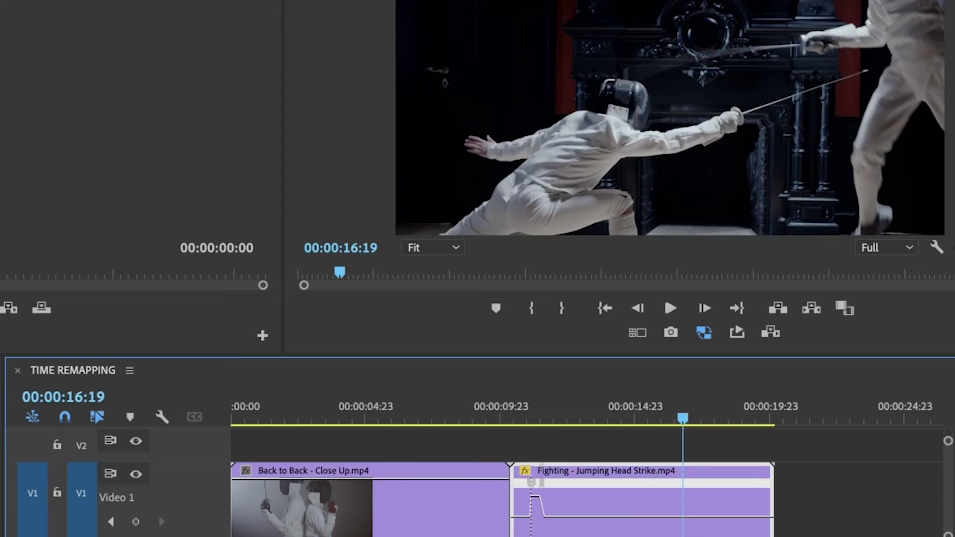
pyautogui.click(677, 517)
# - Slow the fencing clip's section after the keyframe near 17 seconds down to 50%
pyautogui.click(534, 404)
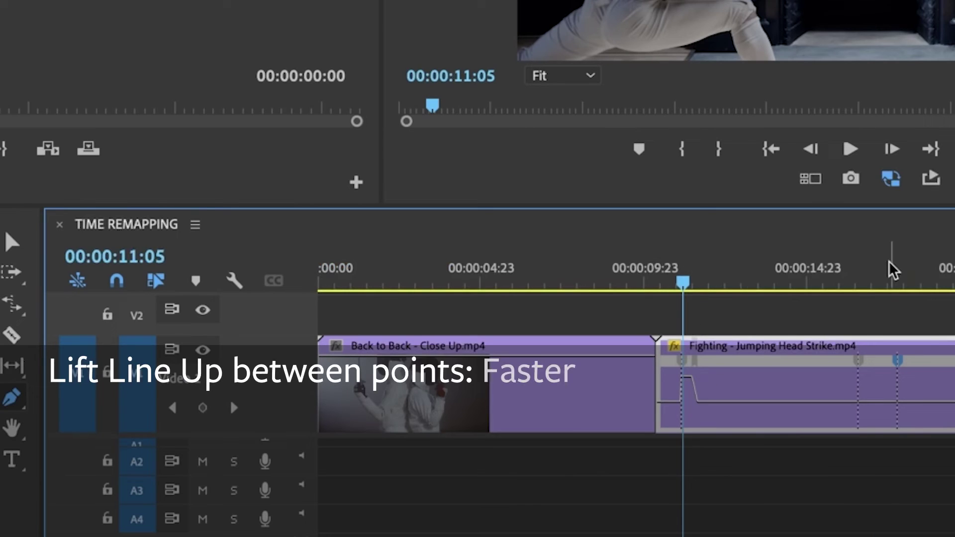
pyautogui.click(877, 271)
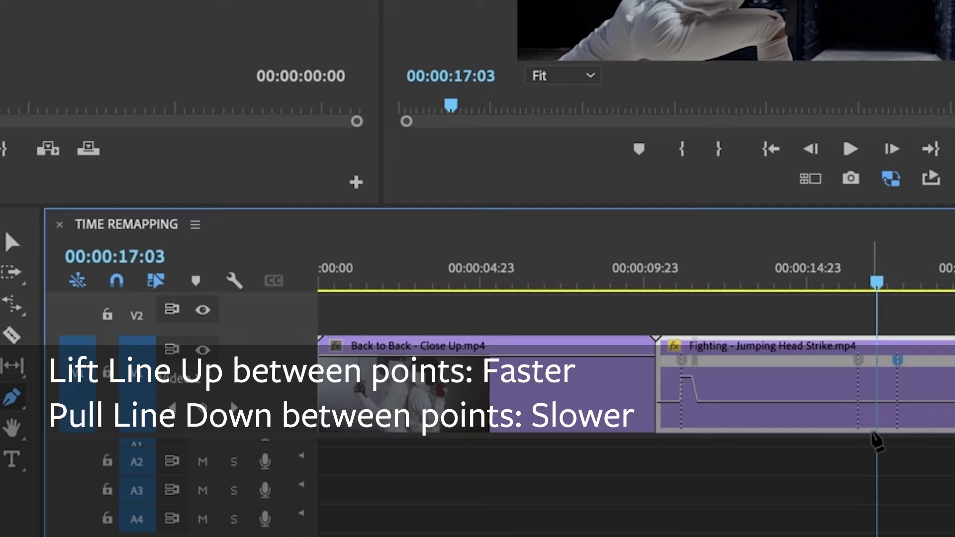
pyautogui.click(12, 241)
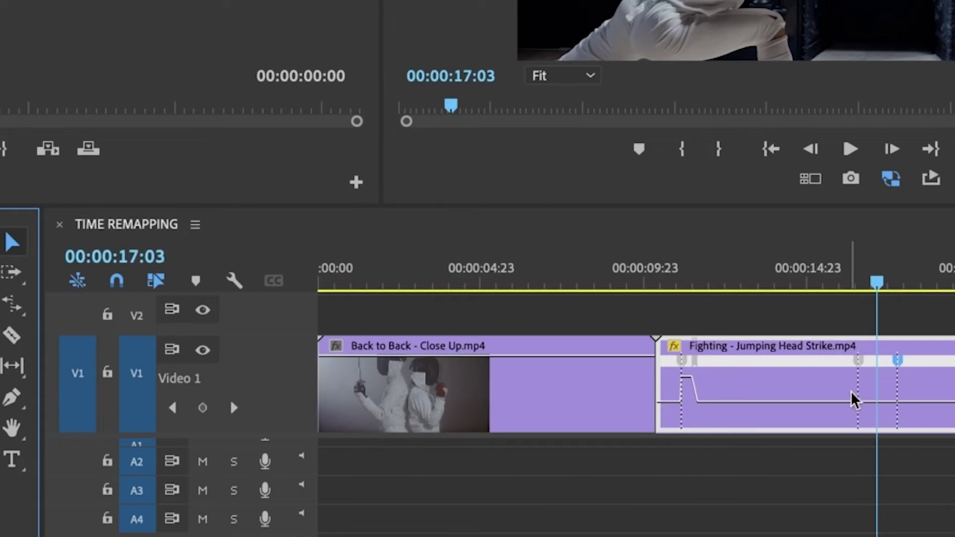
pyautogui.click(877, 412)
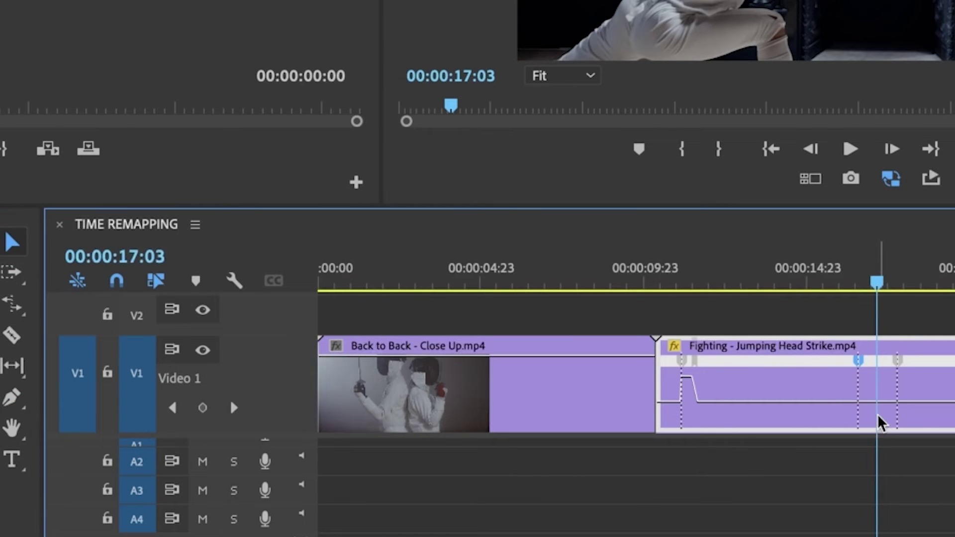
pyautogui.moveTo(881, 401); pyautogui.dragTo(885, 475)
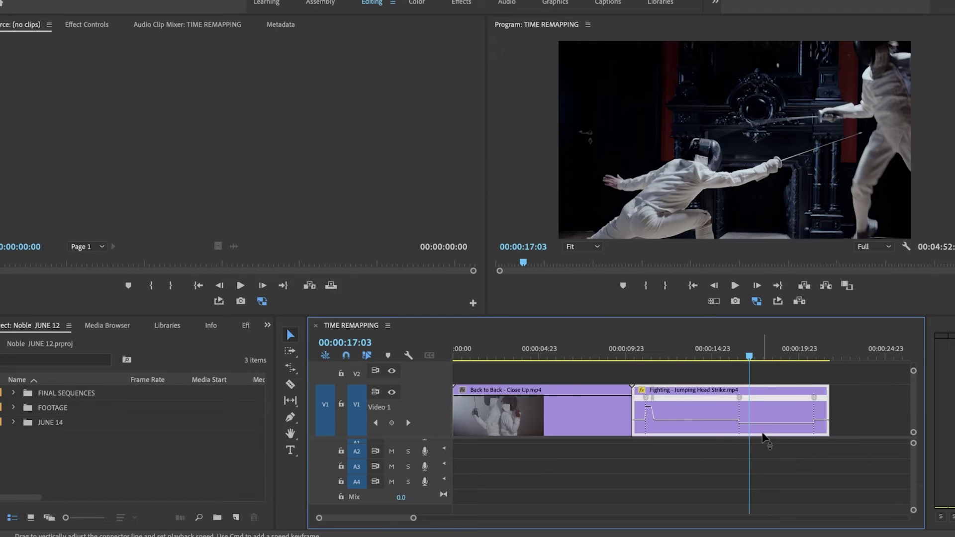
pyautogui.moveTo(763, 437); pyautogui.dragTo(762, 438)
pyautogui.click(738, 354)
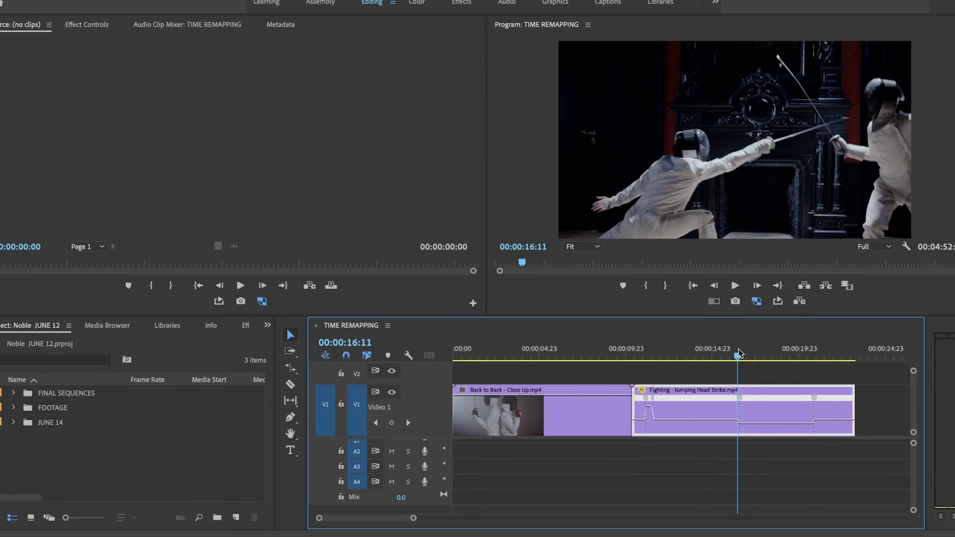
pyautogui.click(734, 354)
# - Turn the slow-section keyframe into a gradual ramp into slow motion and replay it
pyautogui.press('space')
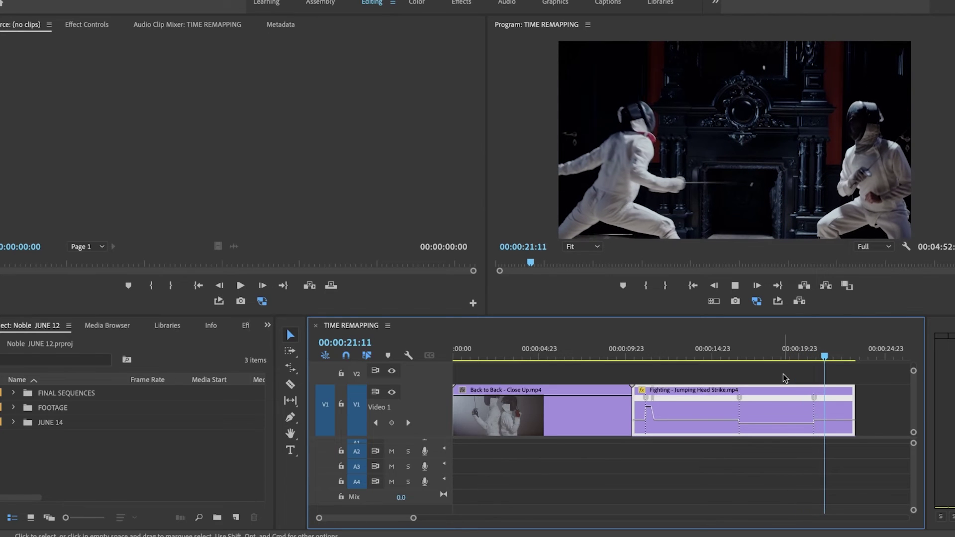
pyautogui.press('space')
pyautogui.moveTo(743, 398); pyautogui.dragTo(750, 400)
pyautogui.click(731, 351)
pyautogui.press('space')
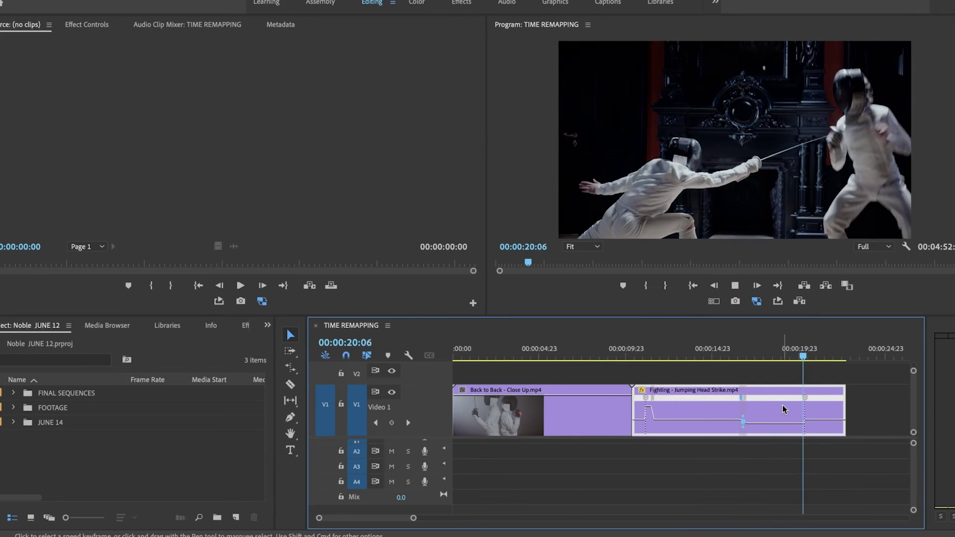
pyautogui.press('space')
# - Move the end of the slow section earlier and play the fencing ramp from 17:19
pyautogui.moveTo(807, 398); pyautogui.dragTo(776, 399)
pyautogui.moveTo(768, 350); pyautogui.dragTo(760, 350)
pyautogui.press('space')
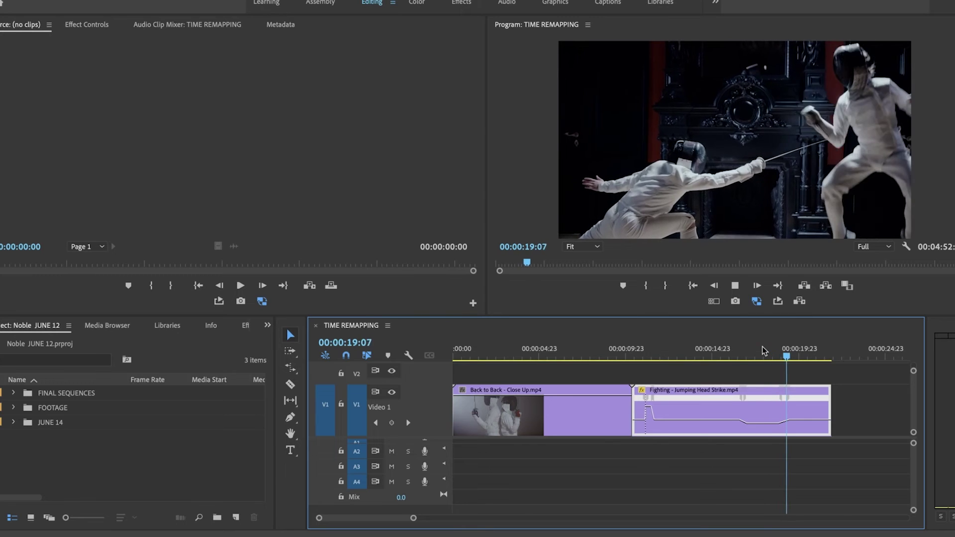
pyautogui.press('space')
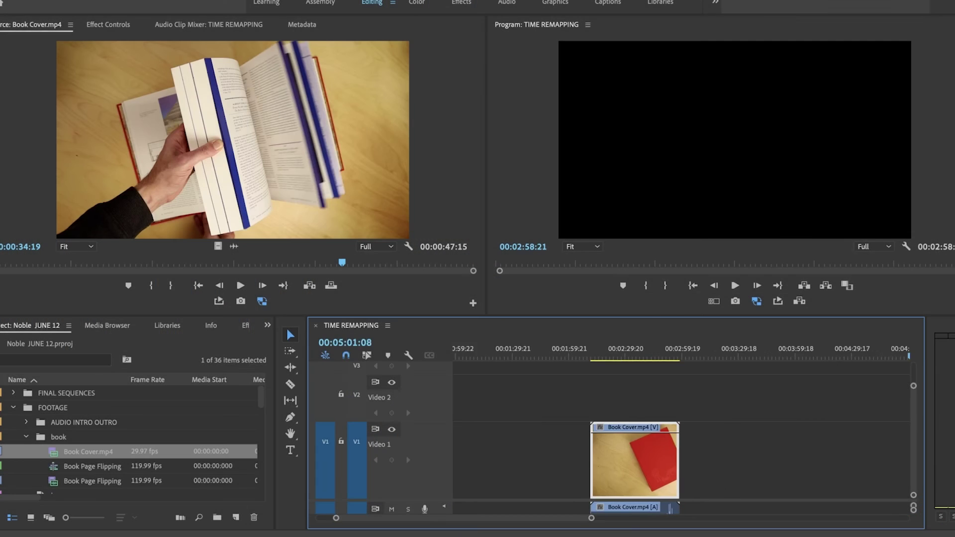
# - Scrub to the Book Cover clip and display its Time Remapping Speed line
pyautogui.moveTo(576, 350); pyautogui.dragTo(587, 321)
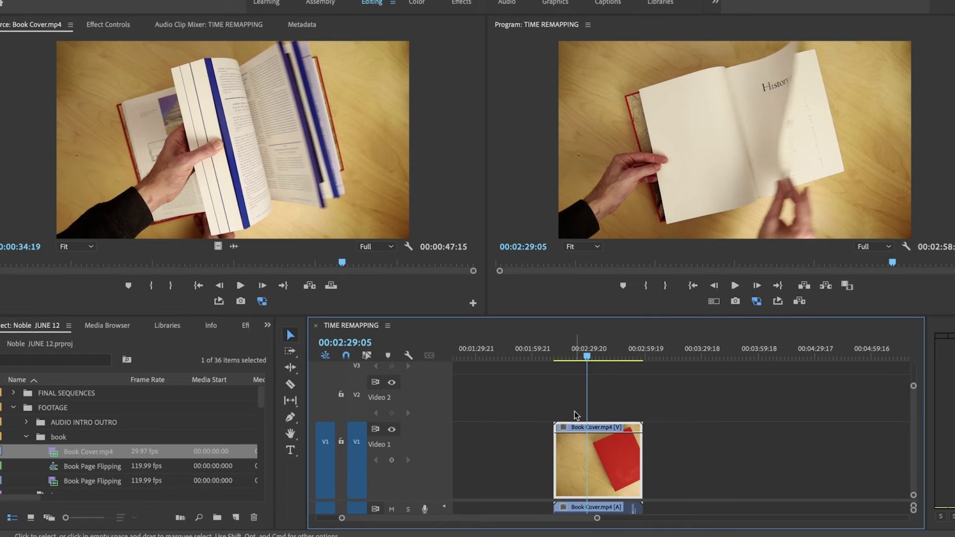
pyautogui.click(564, 428)
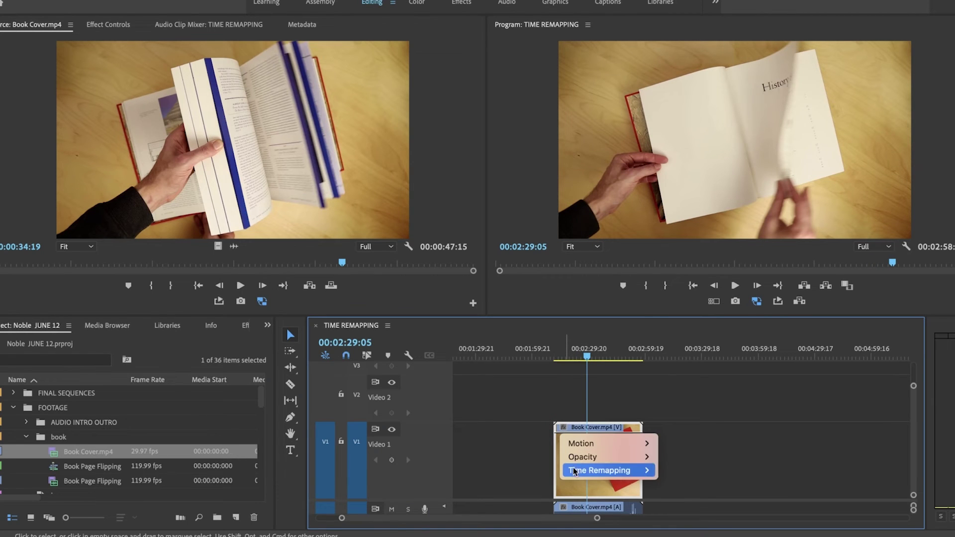
pyautogui.moveTo(577, 470)
pyautogui.click(667, 471)
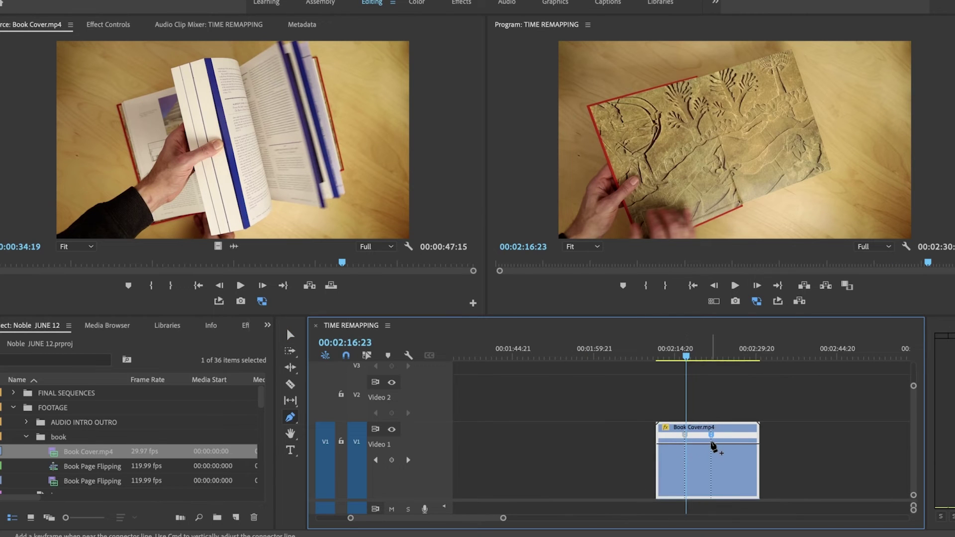
# - Drag the first speed keyframe right to create a reversed section on the Book Cover clip
pyautogui.moveTo(713, 446)
pyautogui.press('v')
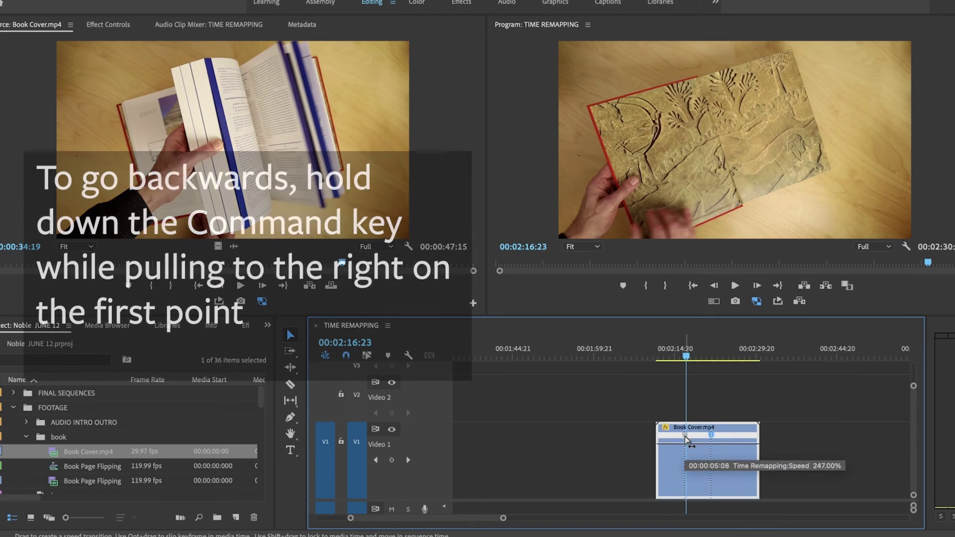
pyautogui.moveTo(686, 436); pyautogui.dragTo(710, 436)
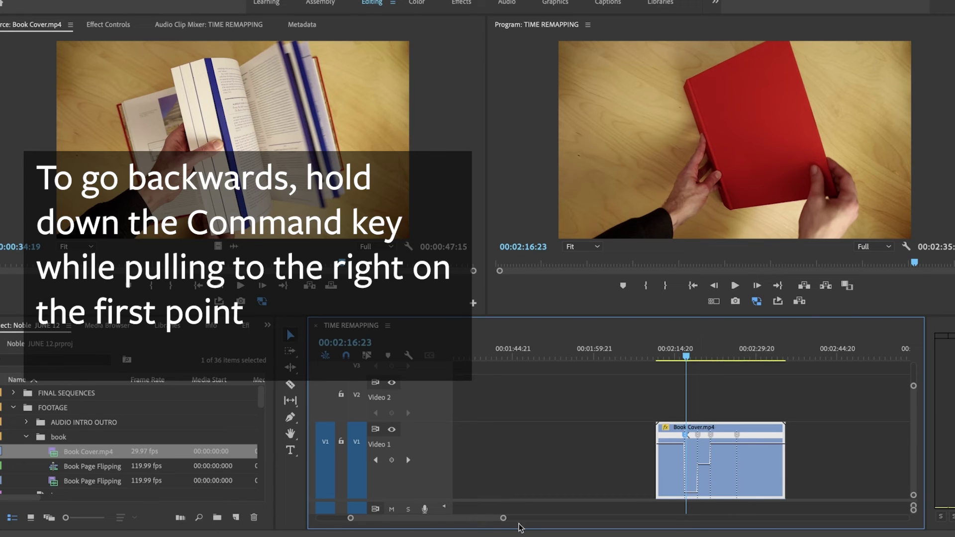
# - Zoom the timeline on Book Cover and review the new reversed section around 02:19:10
pyautogui.moveTo(504, 518); pyautogui.dragTo(440, 518)
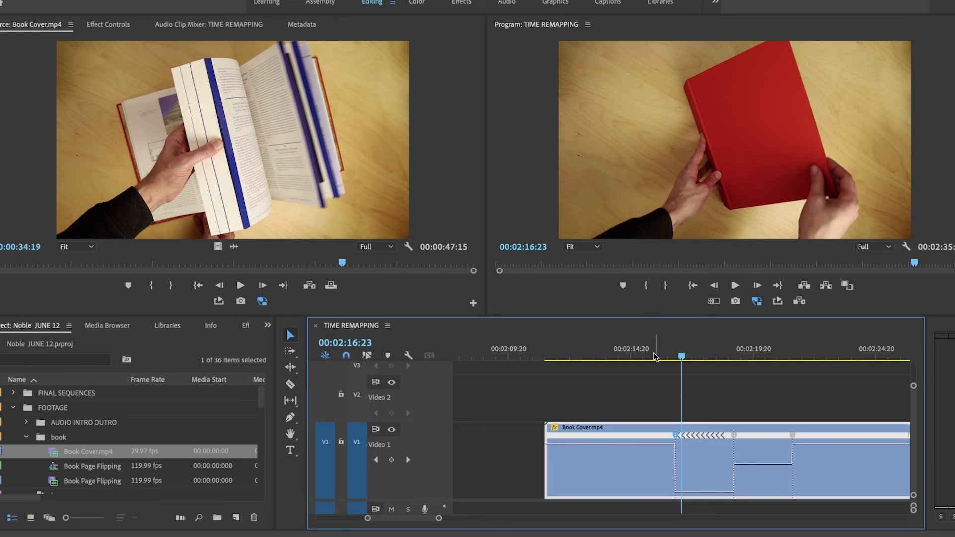
pyautogui.press('space')
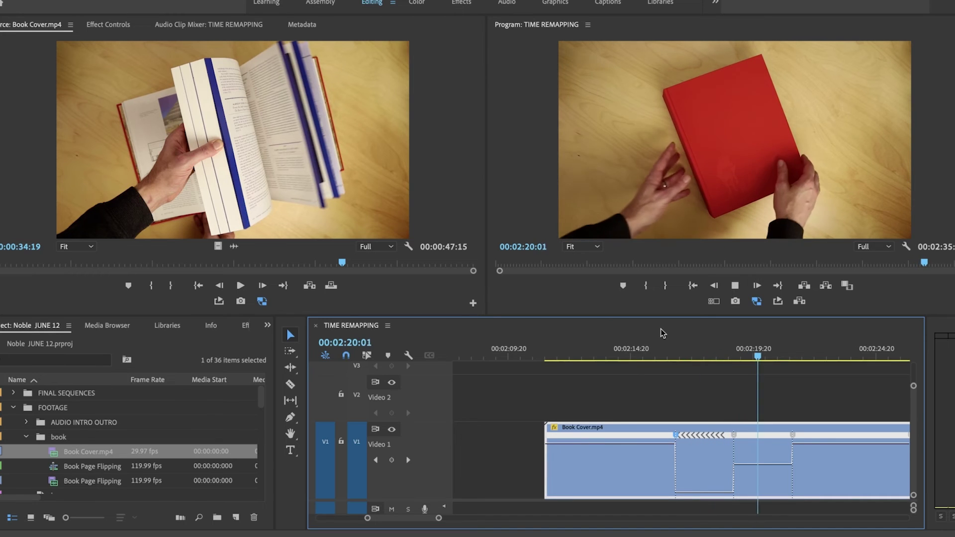
pyautogui.press('space')
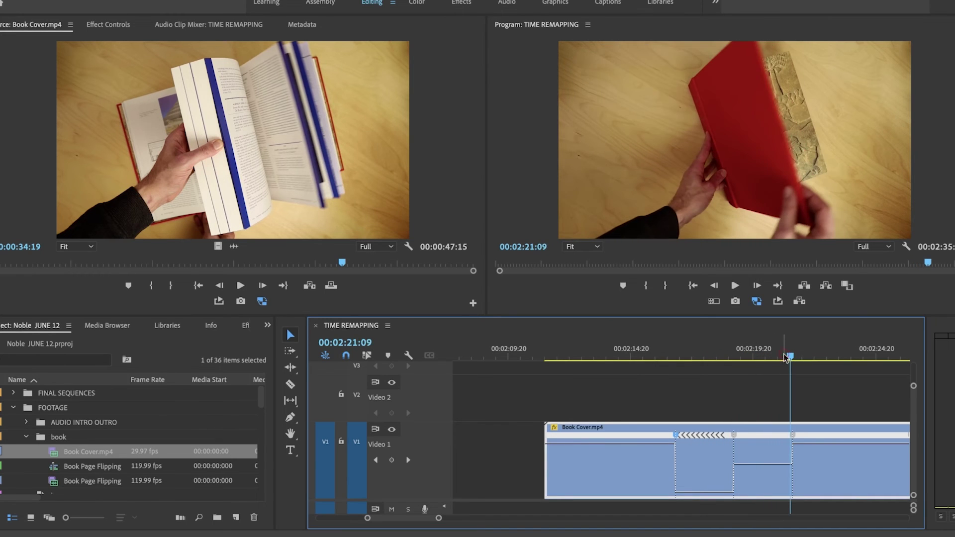
pyautogui.click(742, 357)
pyautogui.moveTo(741, 368); pyautogui.dragTo(784, 387)
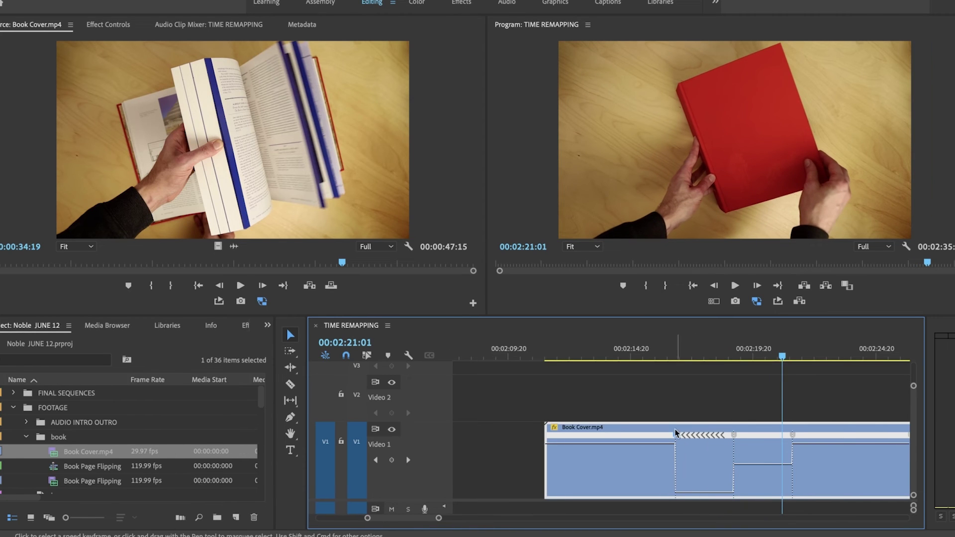
# - Split the first speed keyframe into a gradual ramp and play it back from 02:15:12
pyautogui.moveTo(675, 435); pyautogui.dragTo(726, 435)
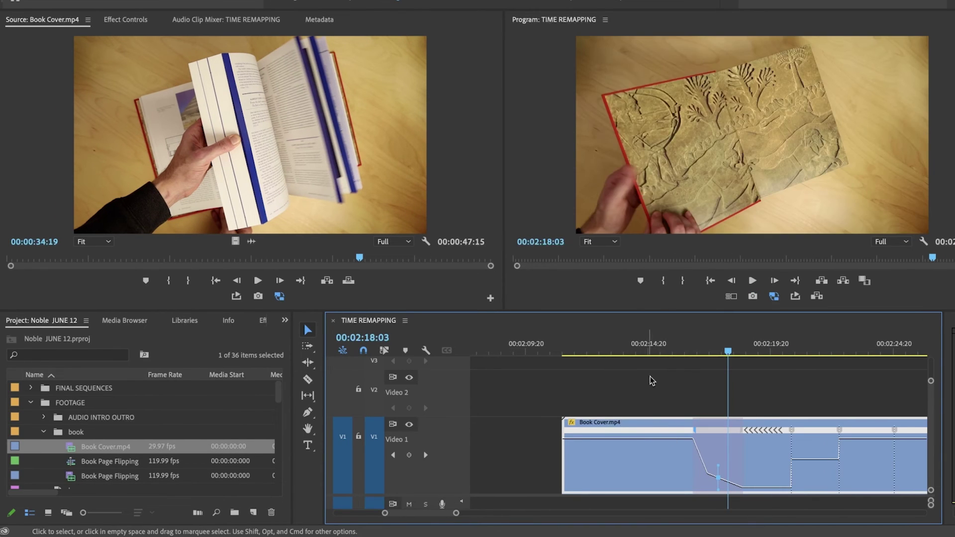
pyautogui.click(647, 349)
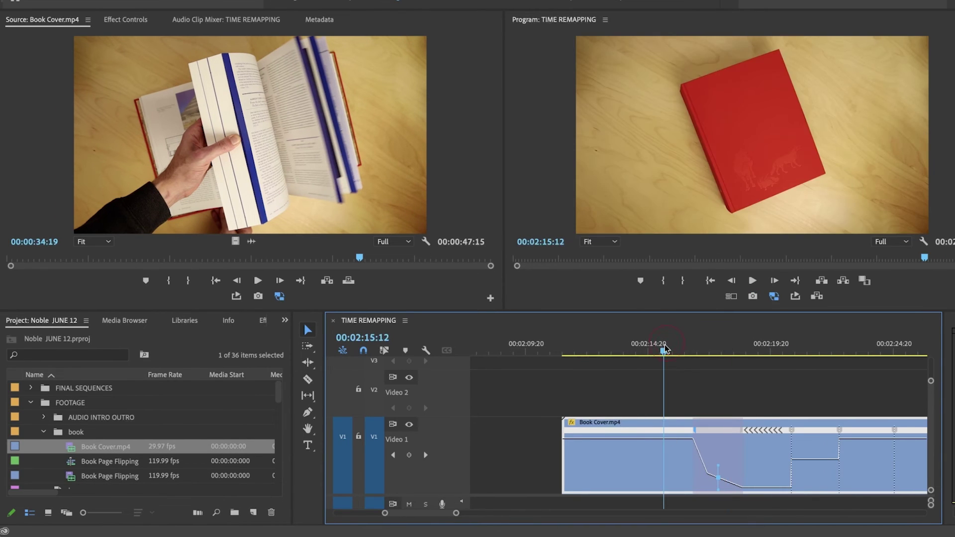
pyautogui.press('space')
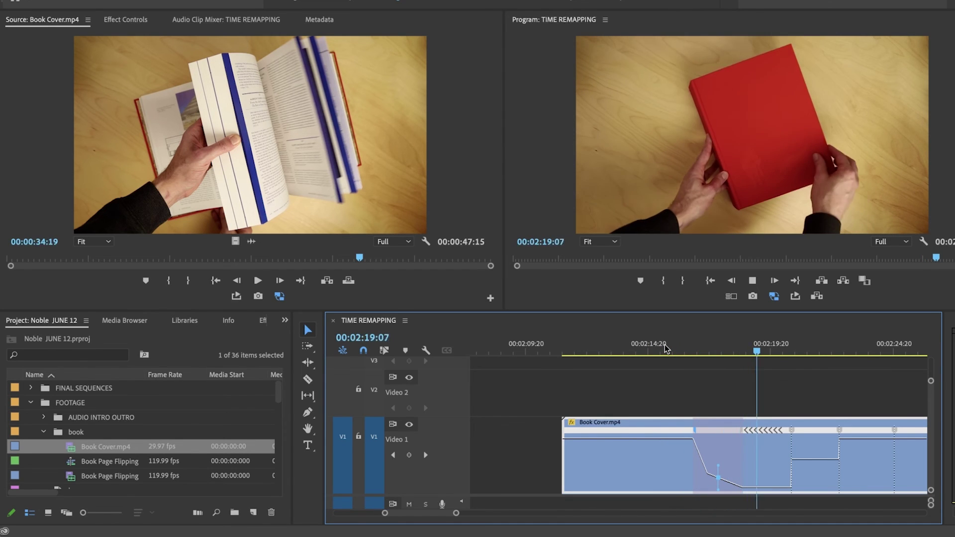
pyautogui.press('space')
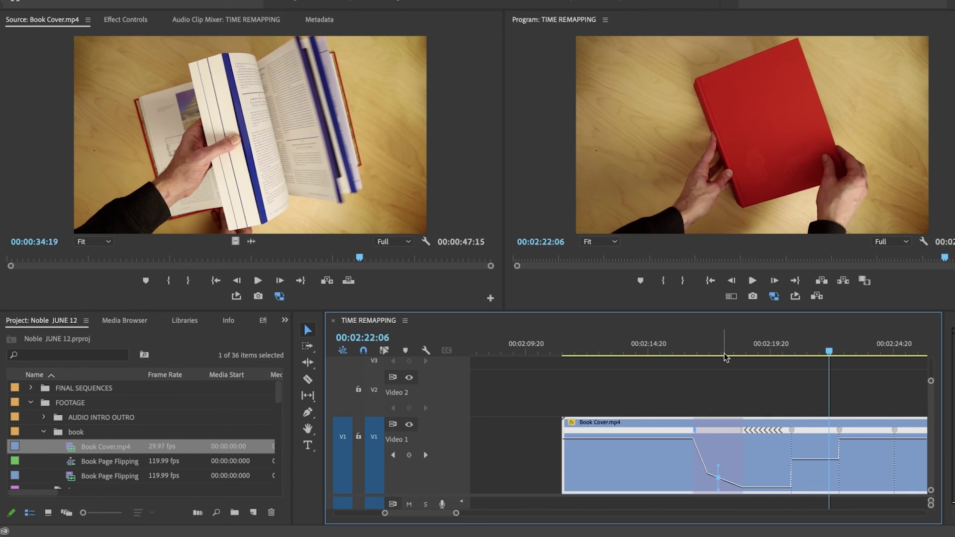
pyautogui.moveTo(752, 354); pyautogui.dragTo(658, 358)
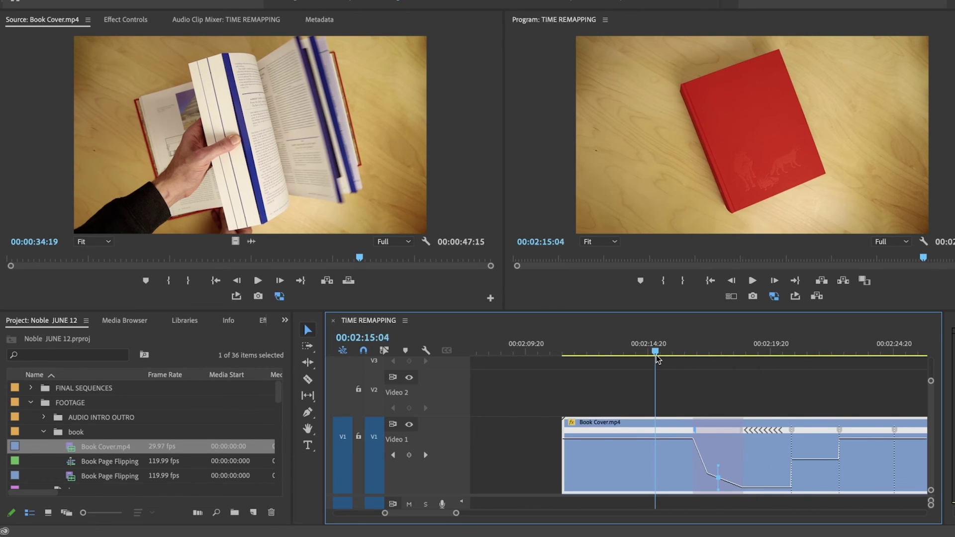
pyautogui.click(117, 17)
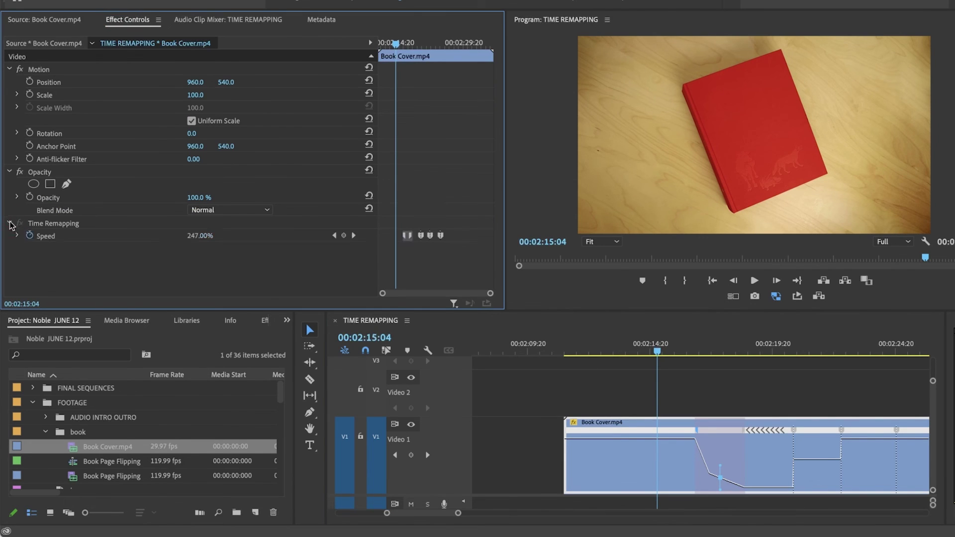
# - Add a Time Remapping Speed keyframe in Effect Controls, then drag a keyframe right for a second reverse section
pyautogui.click(18, 235)
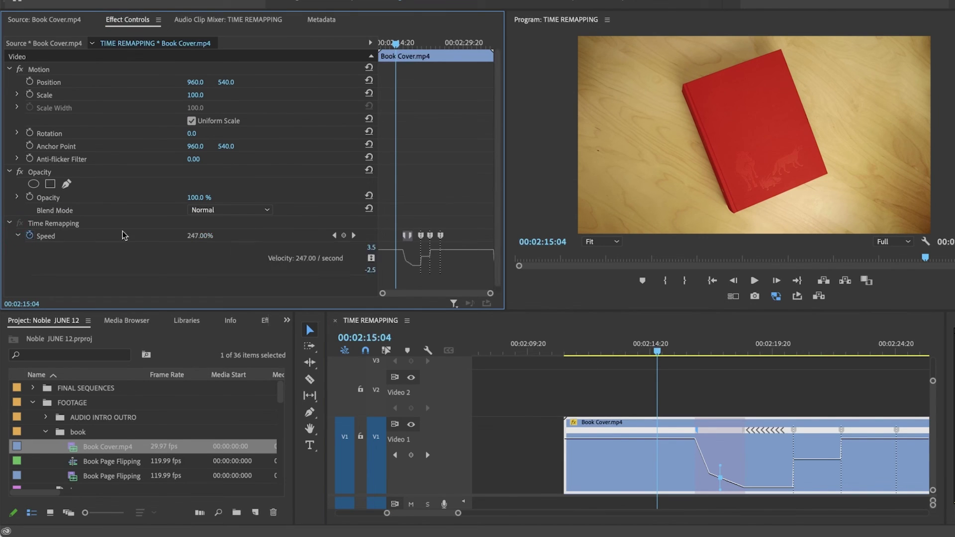
pyautogui.click(343, 235)
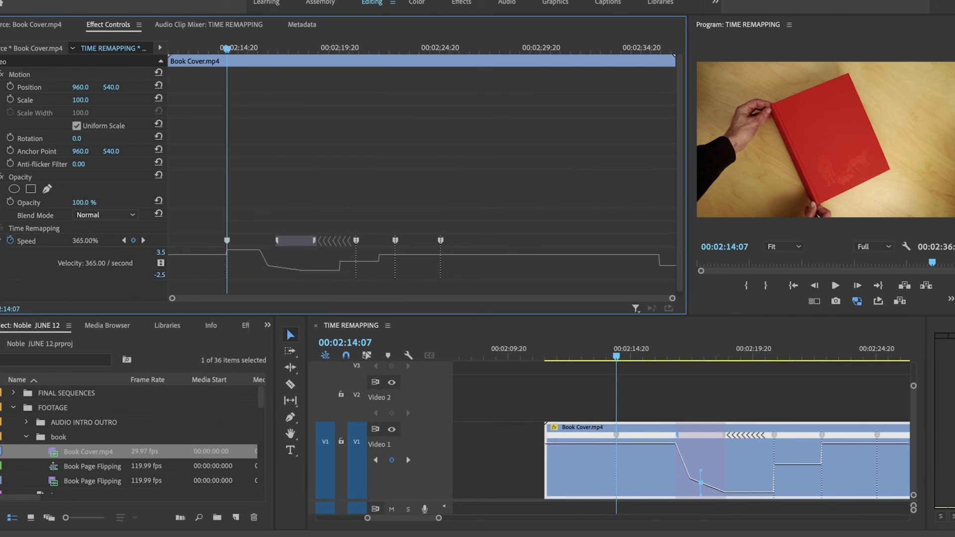
pyautogui.press('space')
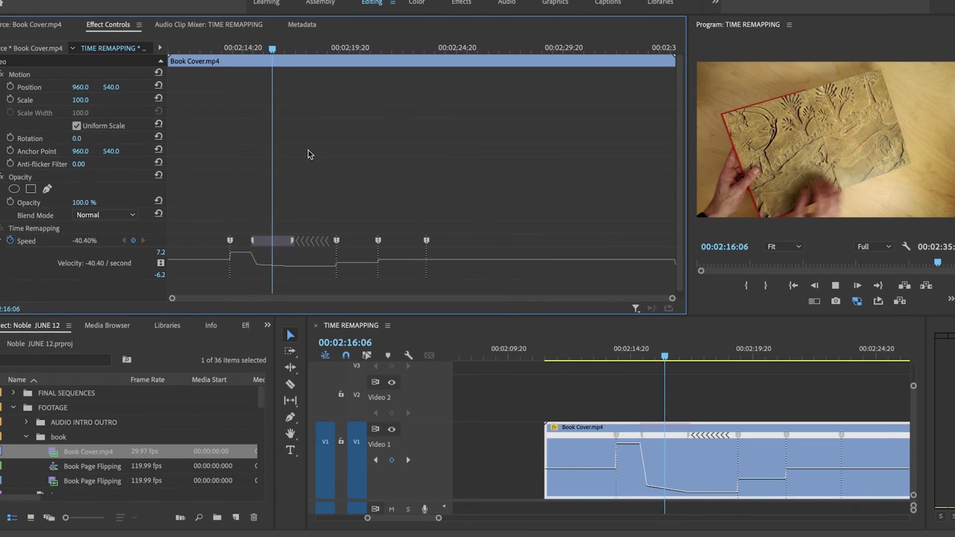
pyautogui.press('space')
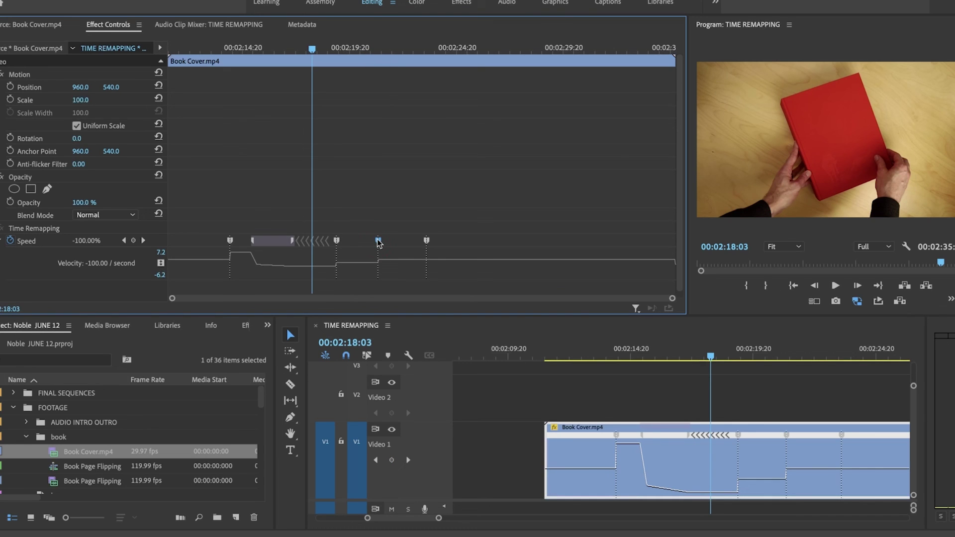
pyautogui.moveTo(391, 243); pyautogui.dragTo(417, 245)
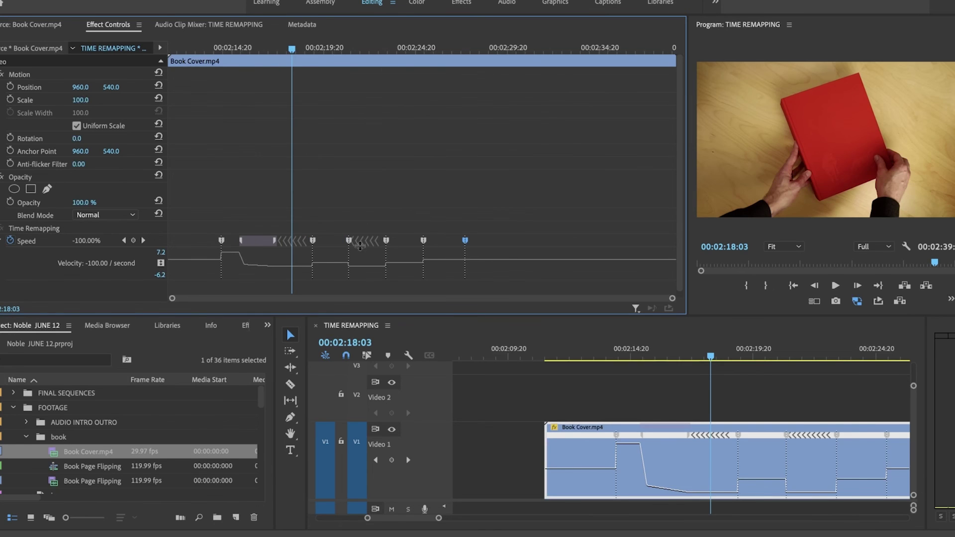